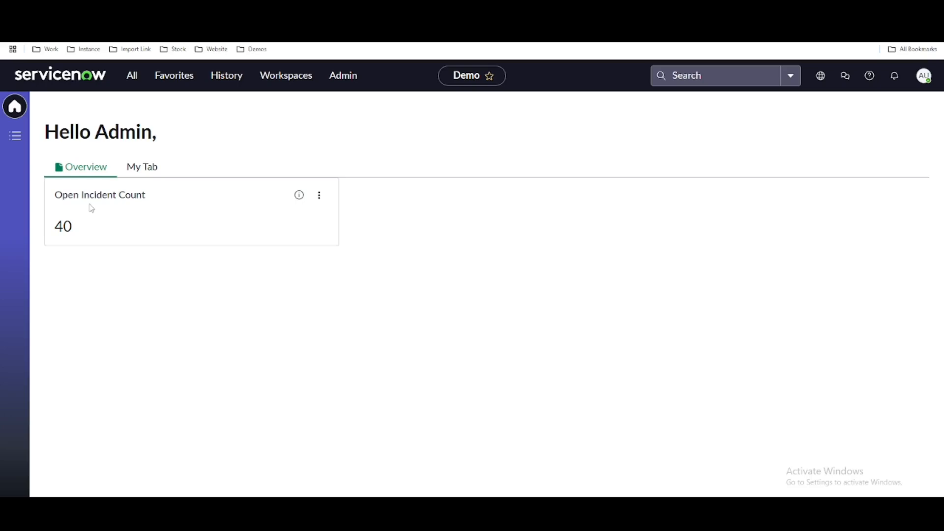
Examine the Open Incident Count card on the Demo workspace home page and the workspace's list of all incidents.
left_click_drag(57, 194, 149, 196)
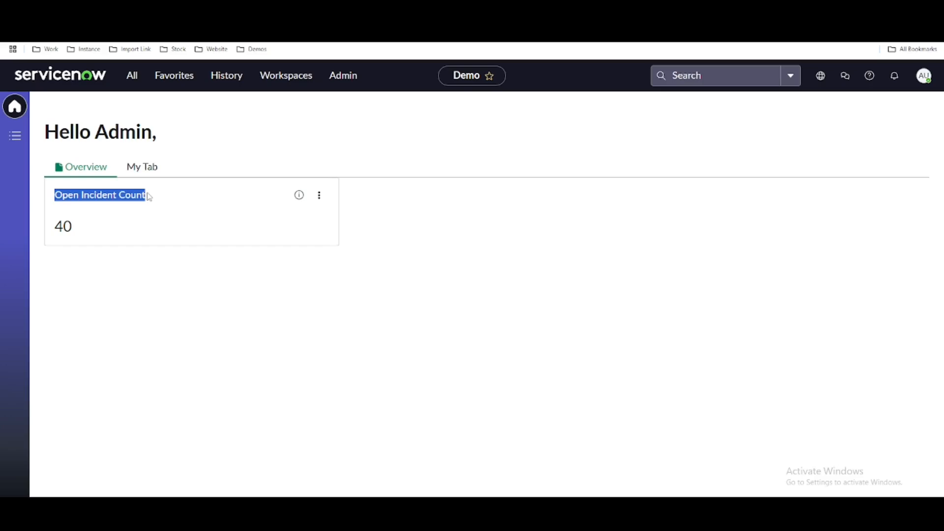
left_click(306, 196)
left_click(257, 193)
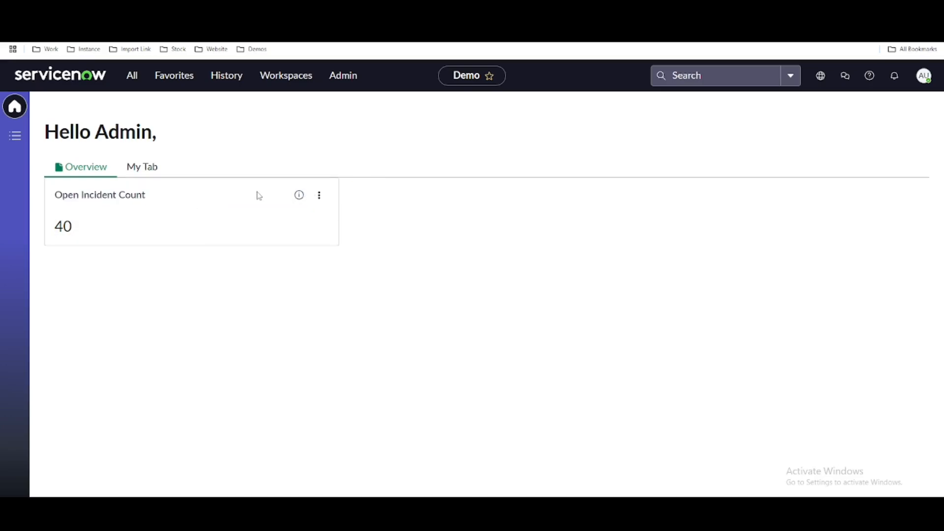
left_click(320, 199)
left_click(291, 215)
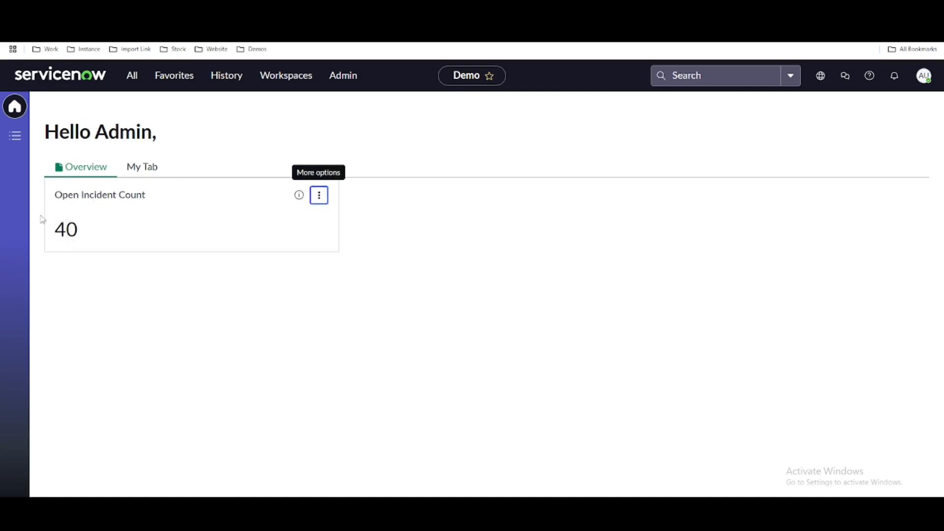
left_click(70, 229)
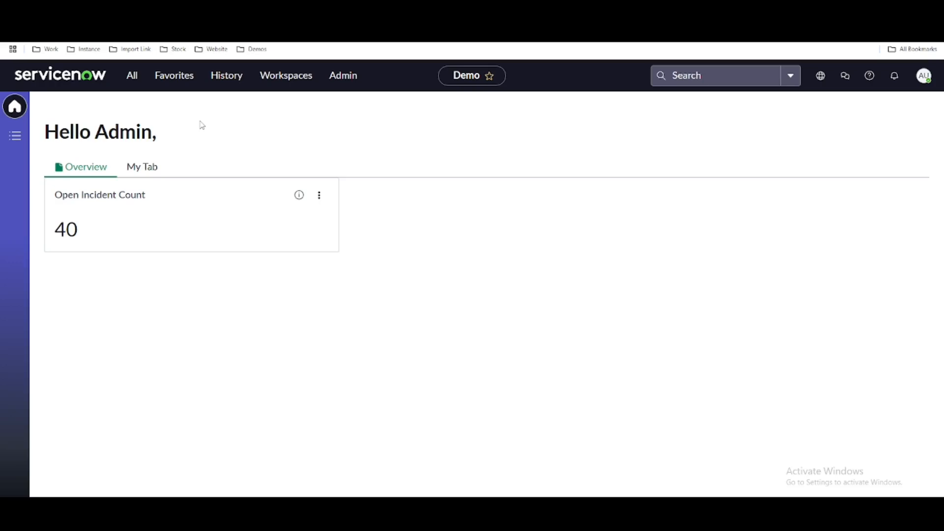
left_click(15, 137)
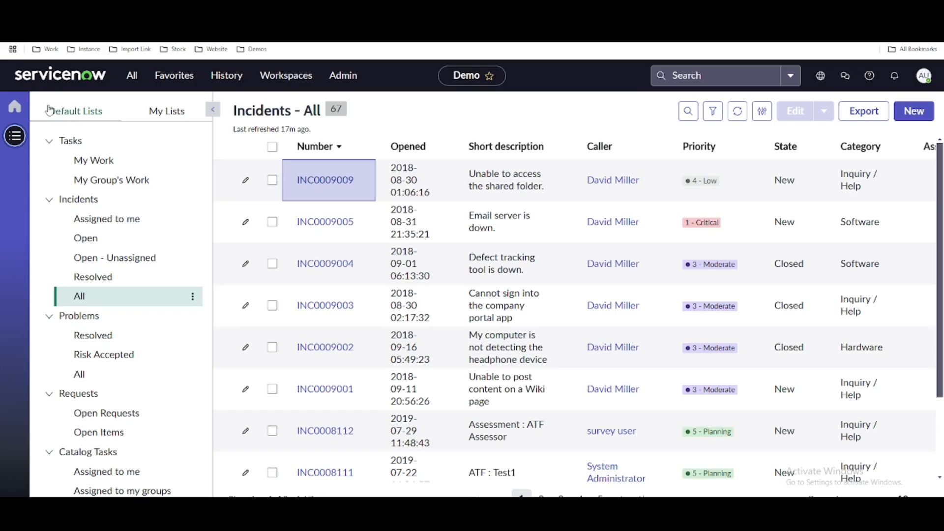
left_click(15, 107)
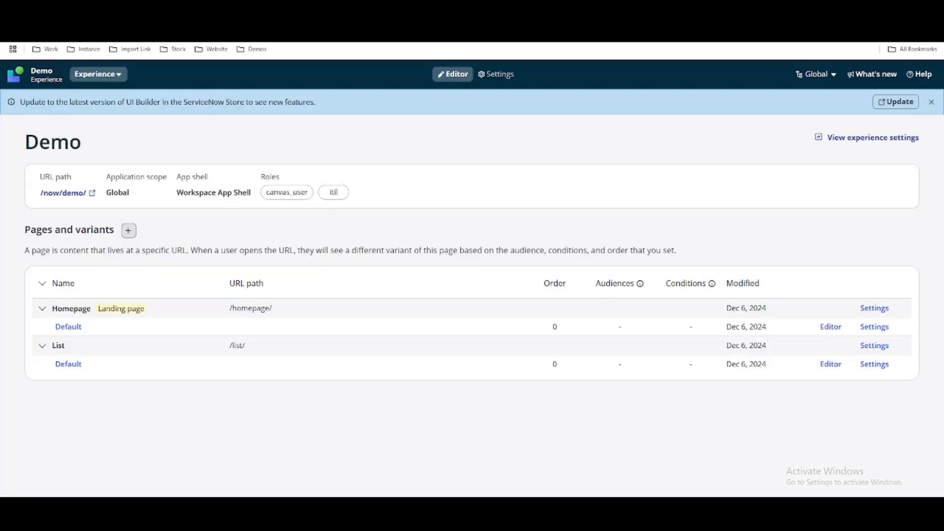
In UI Builder, start creating a new page from scratch for the Demo experience.
left_click(129, 231)
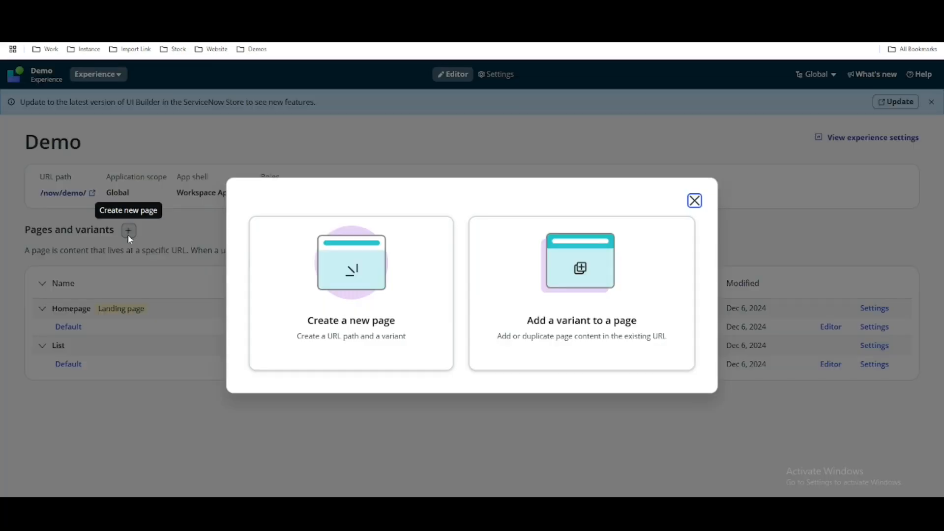
left_click(325, 257)
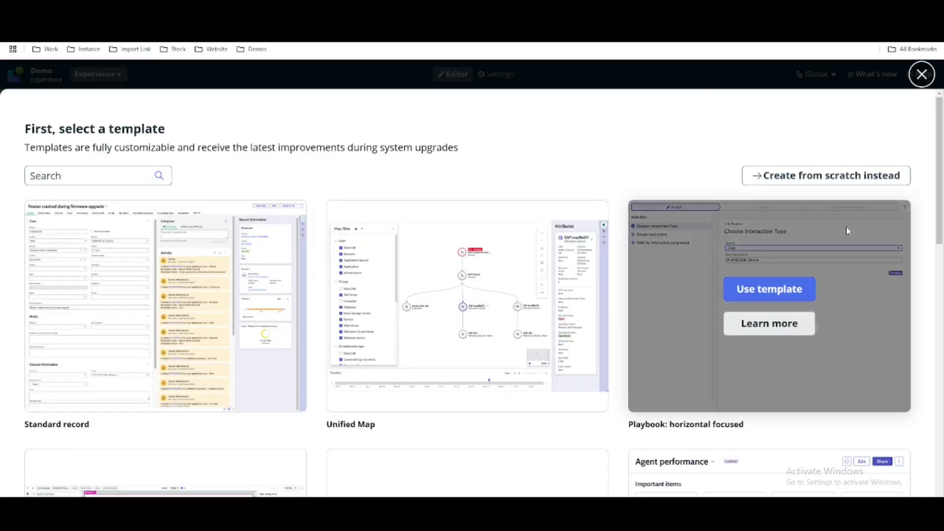
scroll(848, 197, "down", 1)
left_click(852, 132)
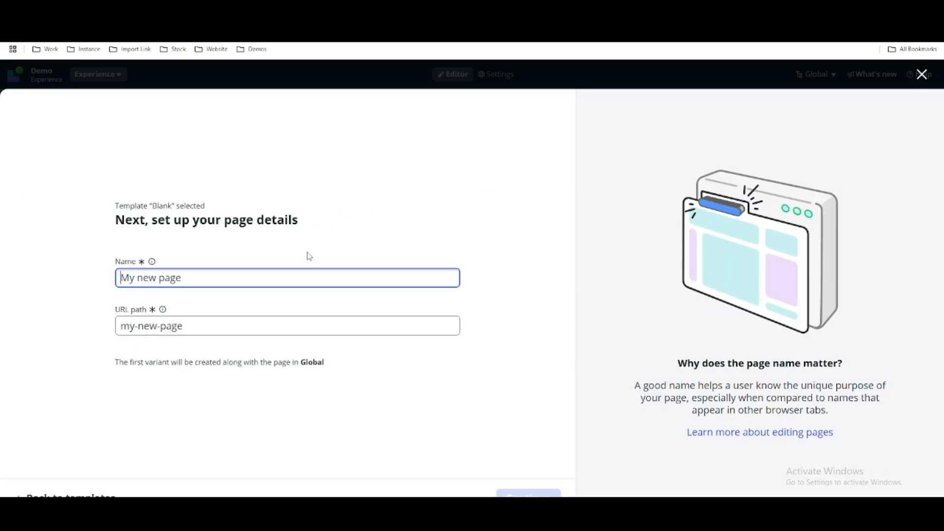
Name the new page List Item with the URL path list-item and continue to its URL parameters.
type("l")
key("BackSpace")
type("List ")
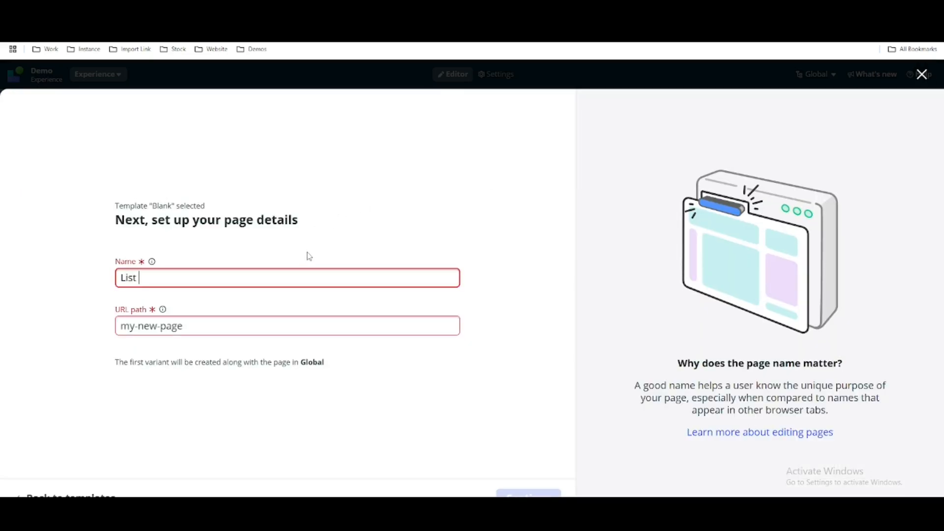
type("Item")
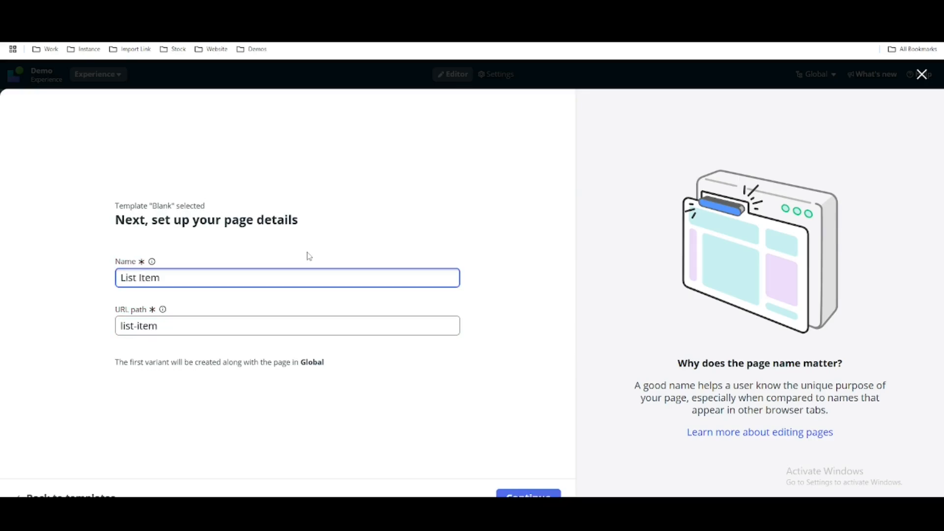
left_click(452, 202)
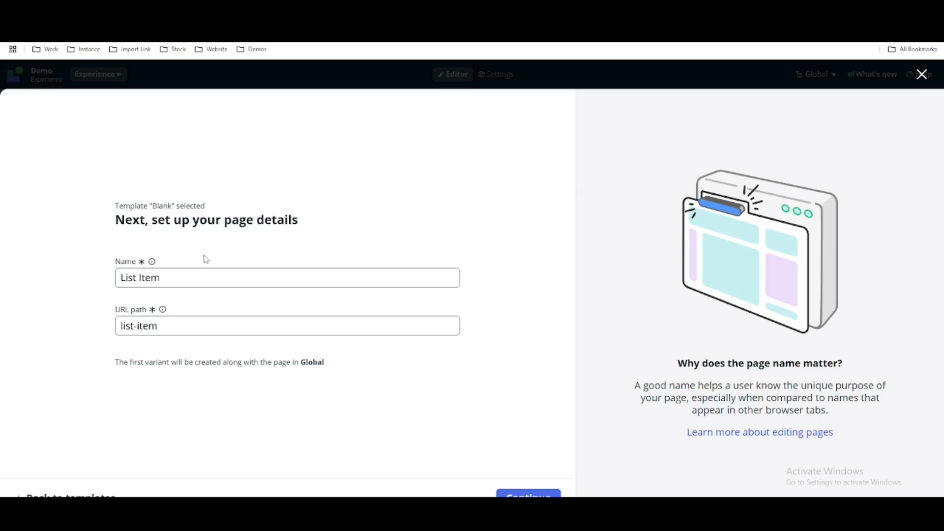
left_click(528, 494)
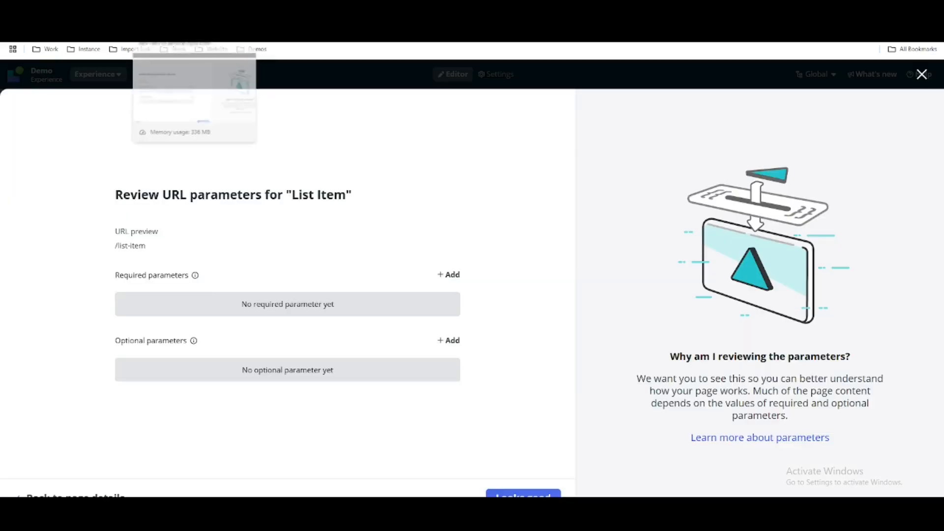
Add a required URL parameter named tableName to the List Item page.
left_click(444, 276)
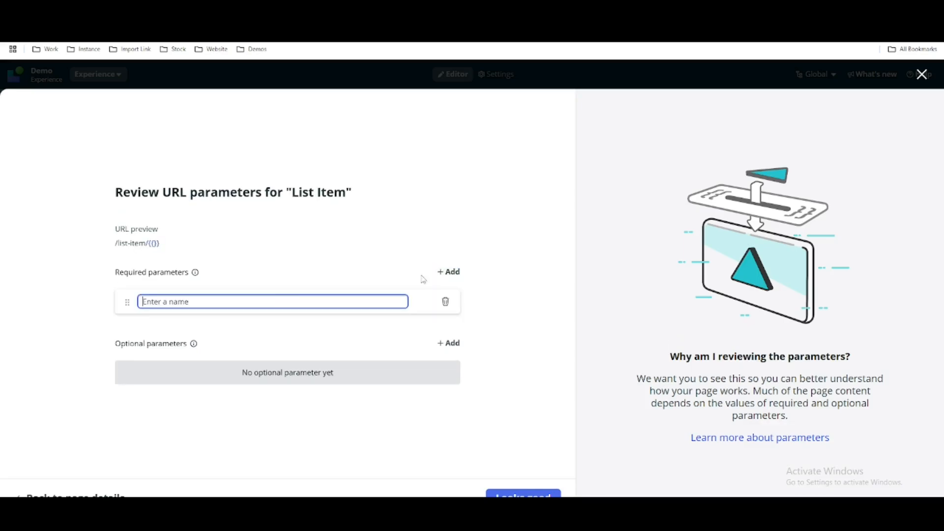
type("tableName")
left_click(284, 333)
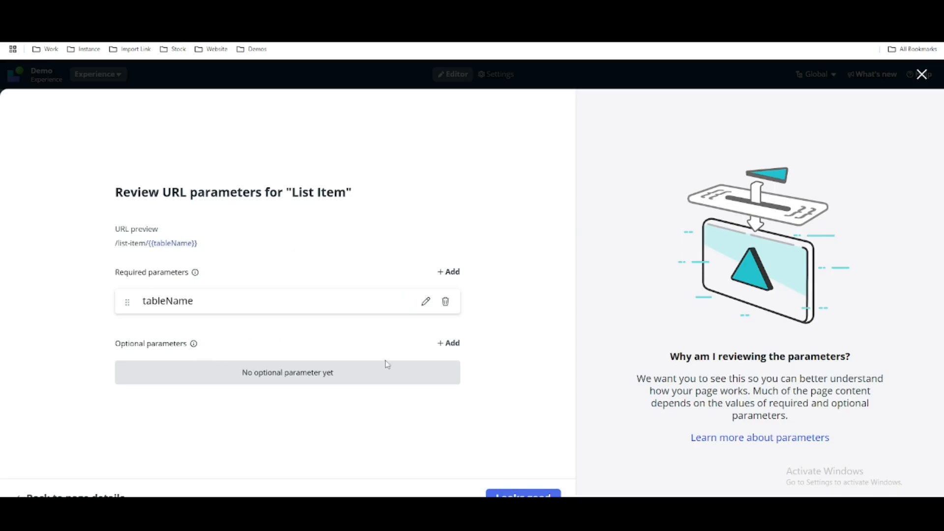
Add an optional URL parameter named queryFilter to the List Item page.
left_click(448, 343)
type("queryFilt")
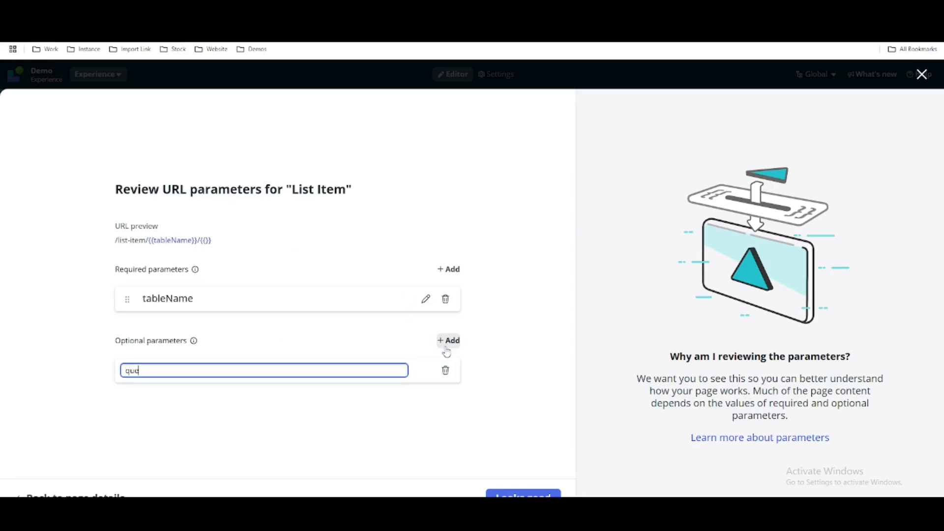
type("er")
left_click(544, 202)
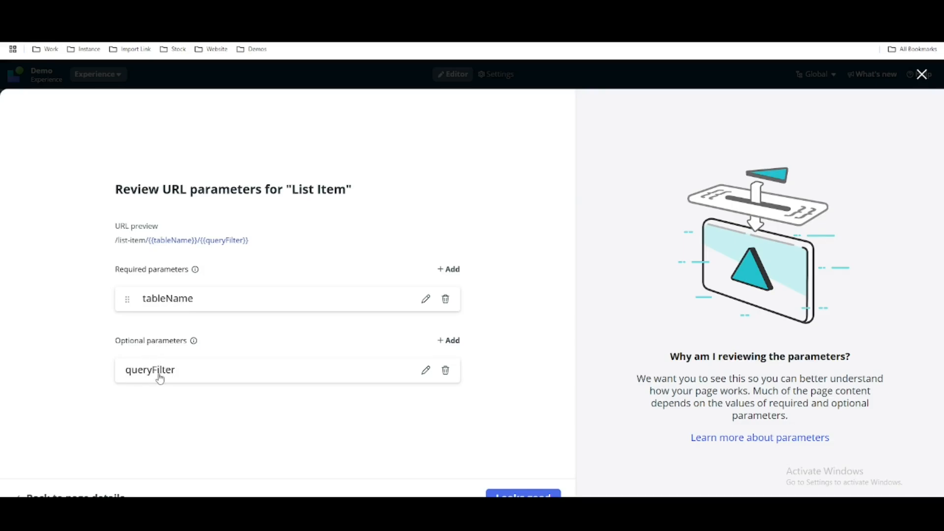
Accept the URL parameters, create the page with the Default variant, and dismiss the tip about test values.
left_click(505, 494)
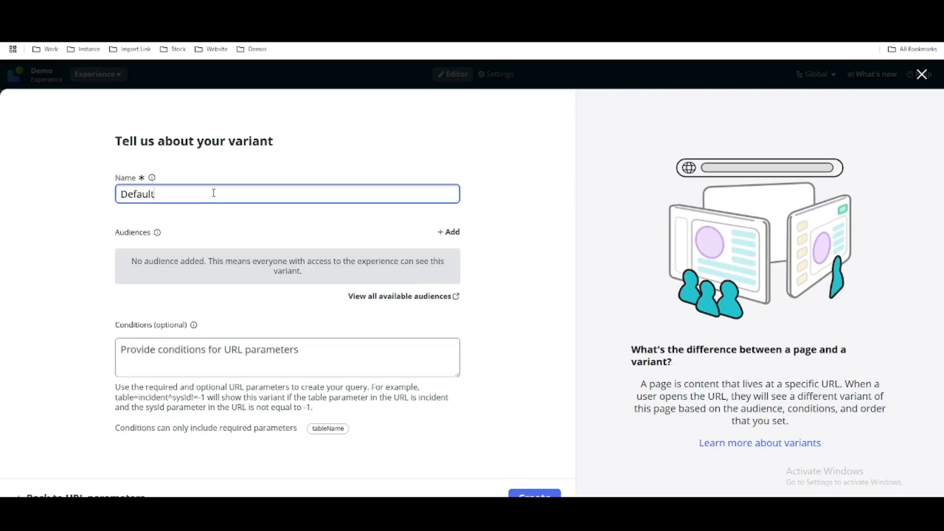
left_click(518, 494)
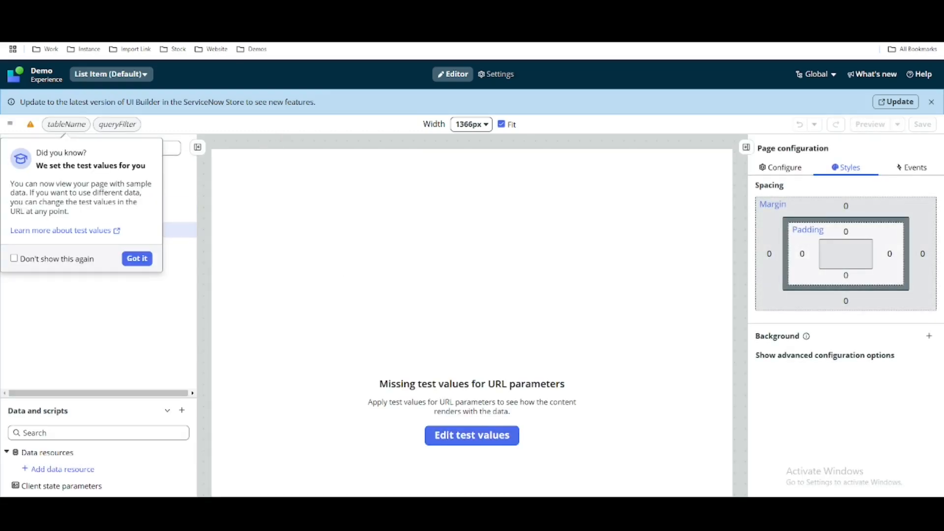
left_click(131, 259)
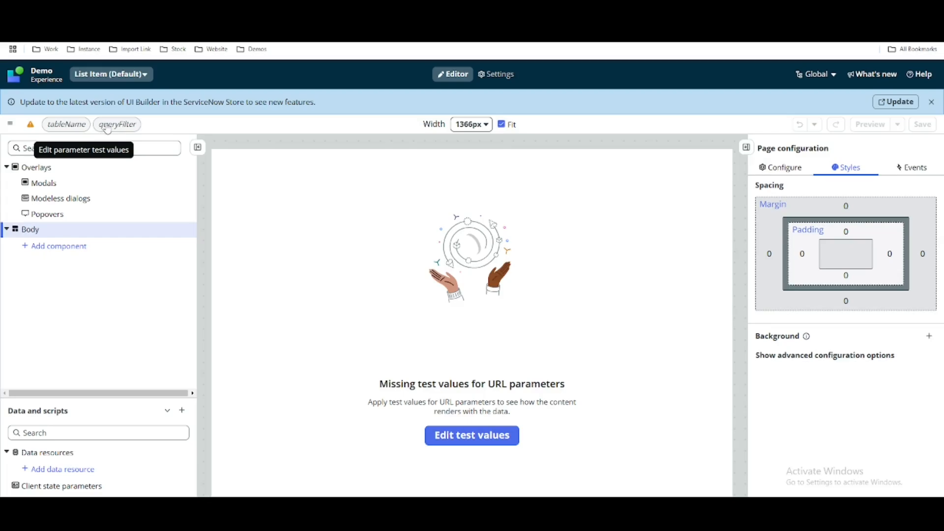
Add a single-column layout to the page body and place a Stylized text component in its column.
left_click(60, 249)
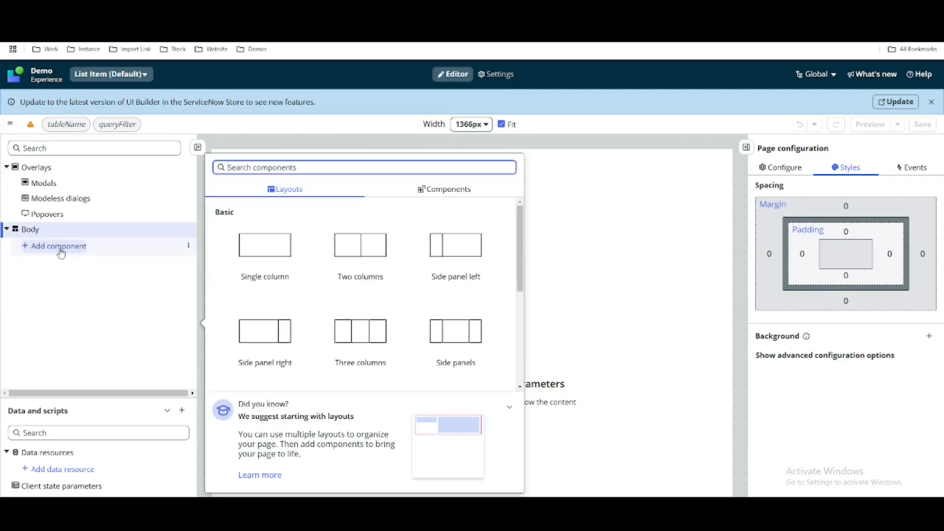
left_click(295, 250)
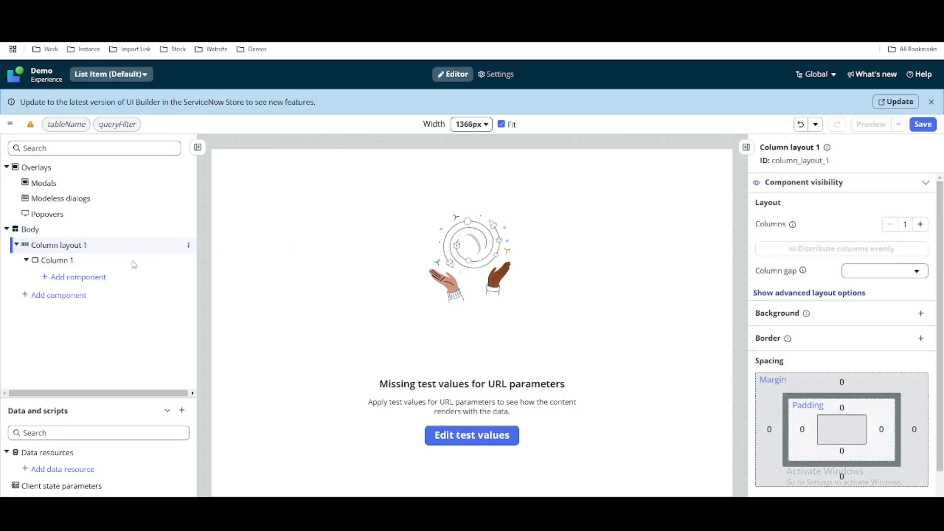
left_click(86, 279)
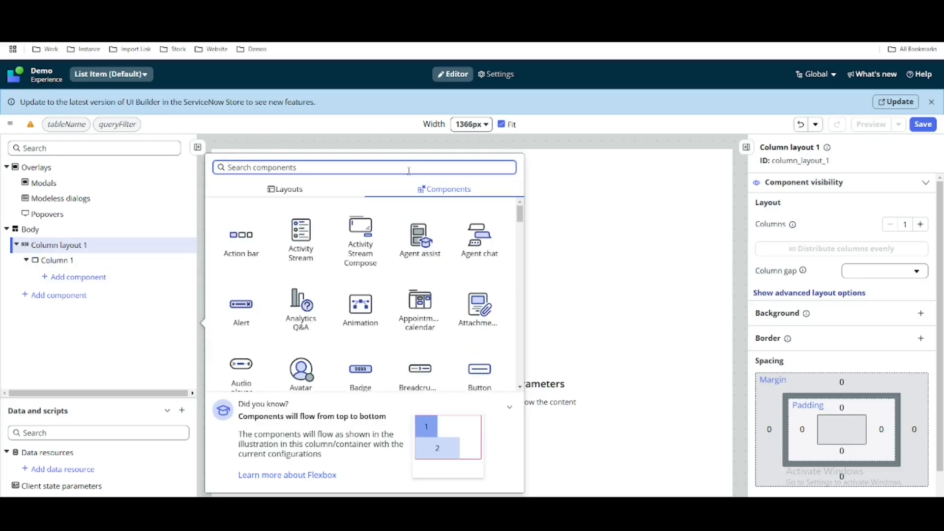
type("tet")
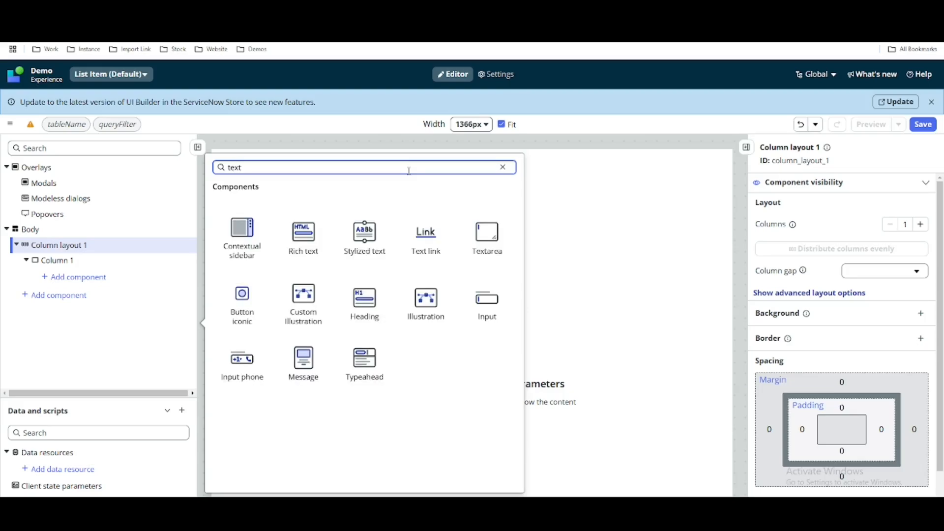
left_click(369, 241)
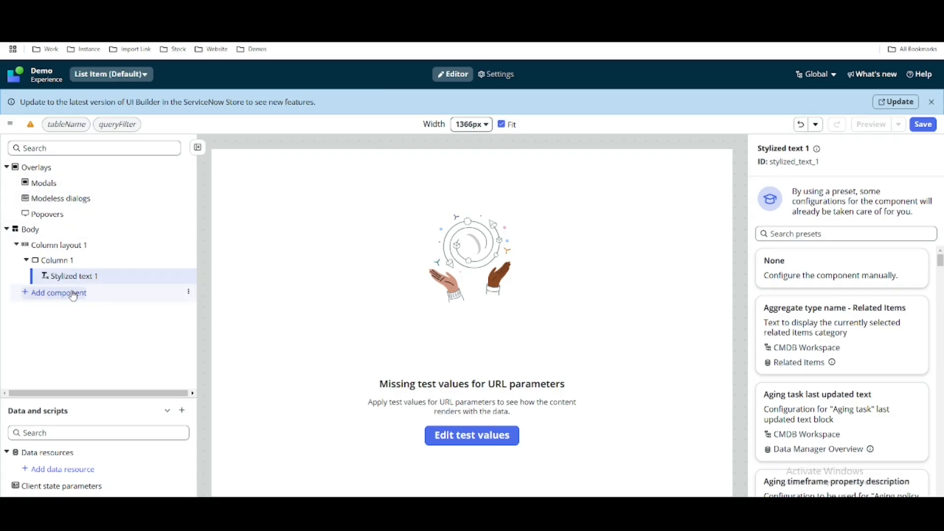
Apply the URL parameter test values incident for tableName and active=true for queryFilter.
left_click(74, 124)
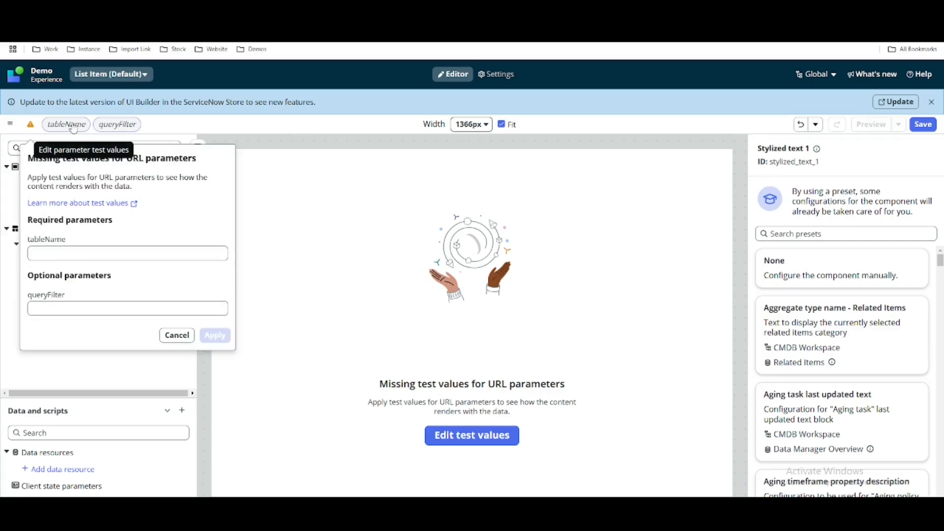
left_click(105, 252)
type("incident")
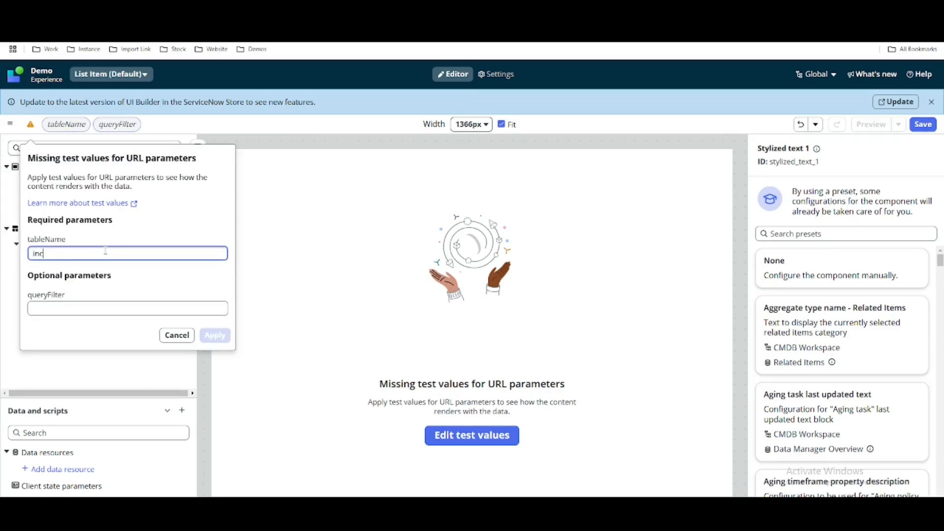
left_click(90, 310)
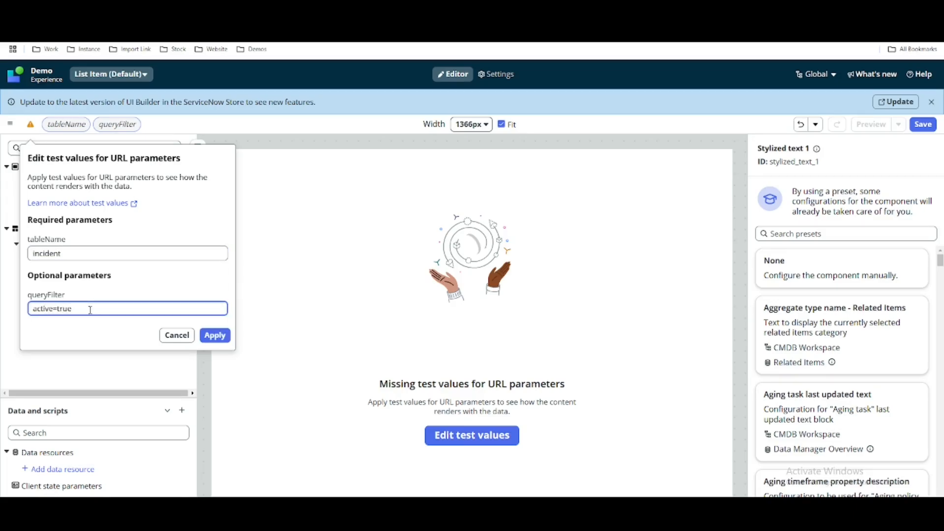
left_click(220, 338)
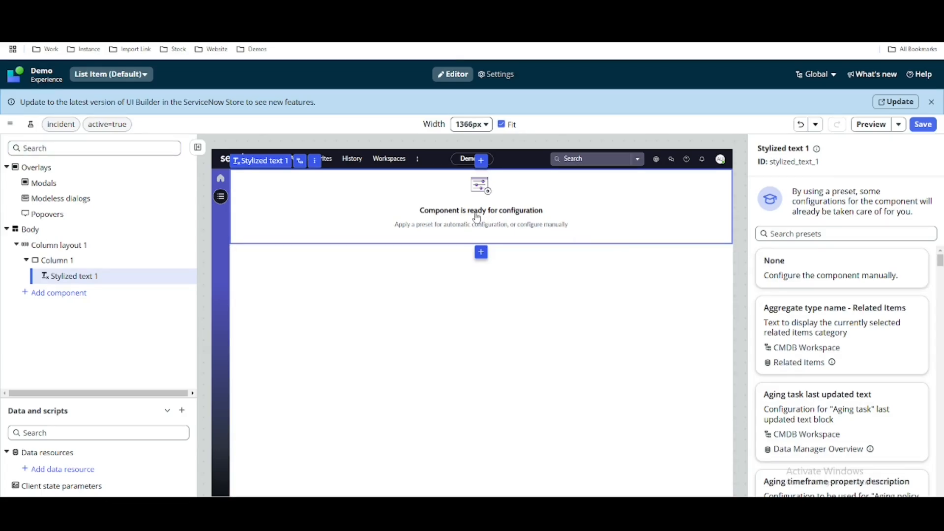
Configure the stylized text without a preset and bind its text to the tableName page property under props.
left_click(812, 270)
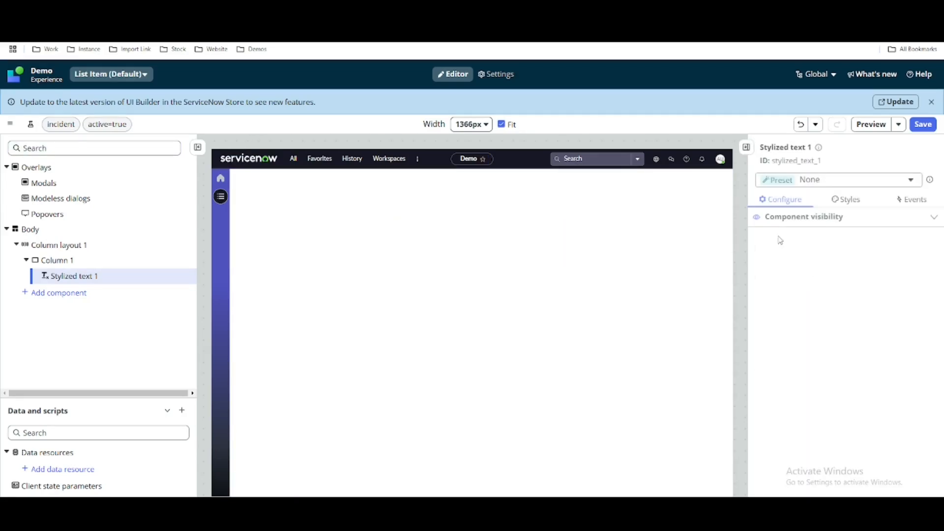
left_click(818, 251)
left_click_drag(818, 251, 742, 258)
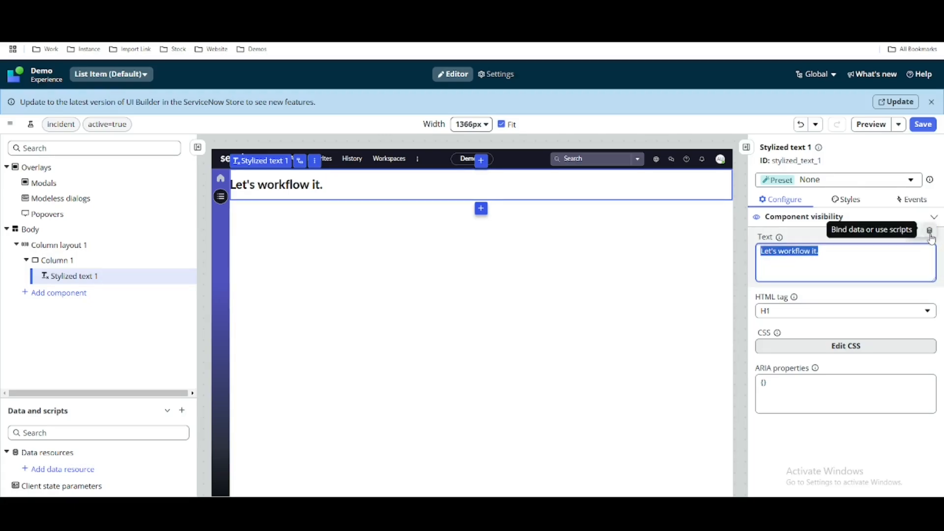
left_click(929, 231)
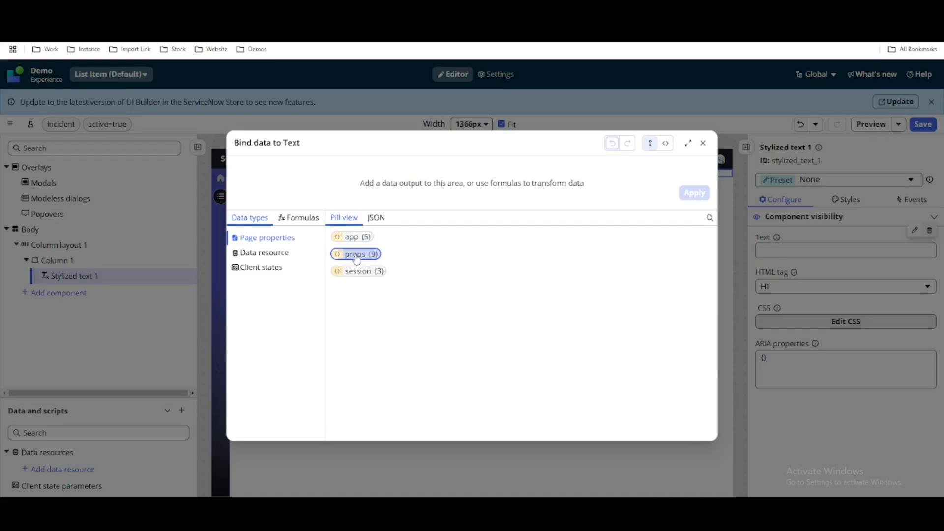
left_click(357, 255)
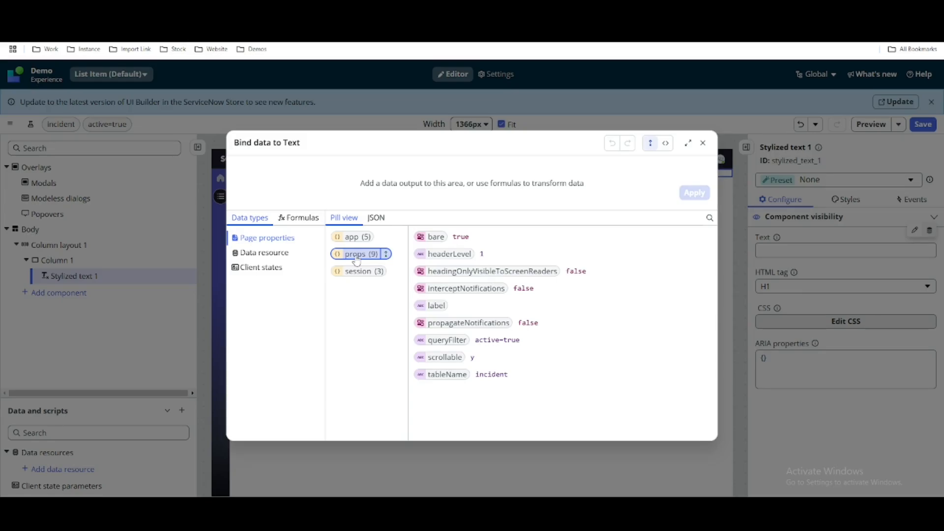
left_click(442, 375)
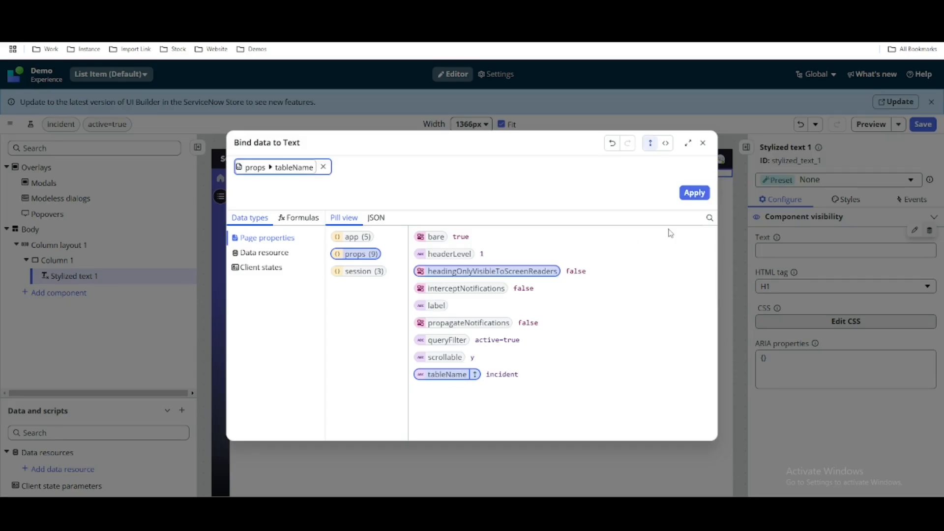
left_click(695, 193)
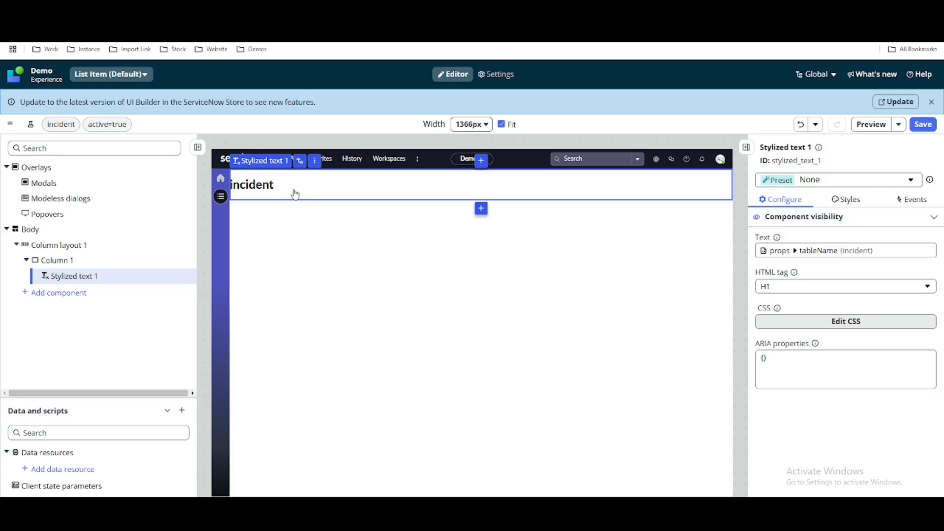
Add a second single-column layout to the page body below the heading's layout.
left_click(363, 233)
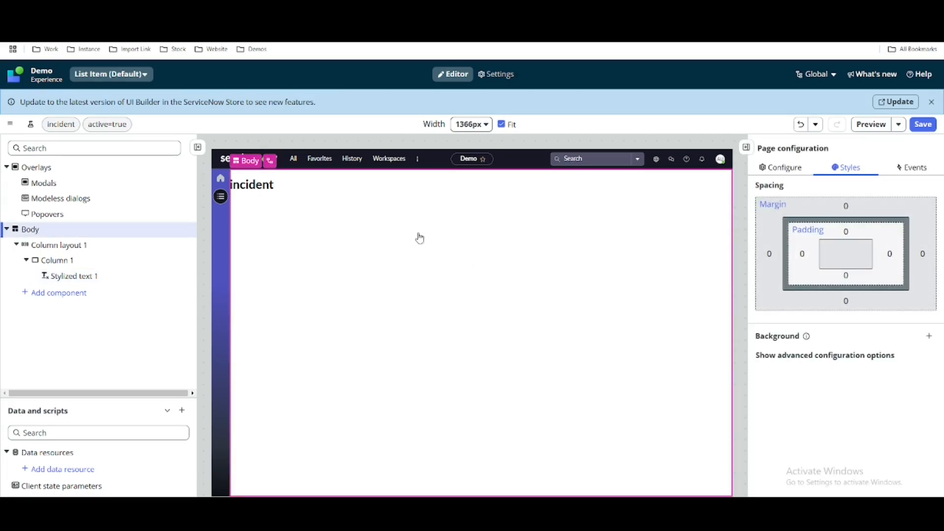
left_click(54, 294)
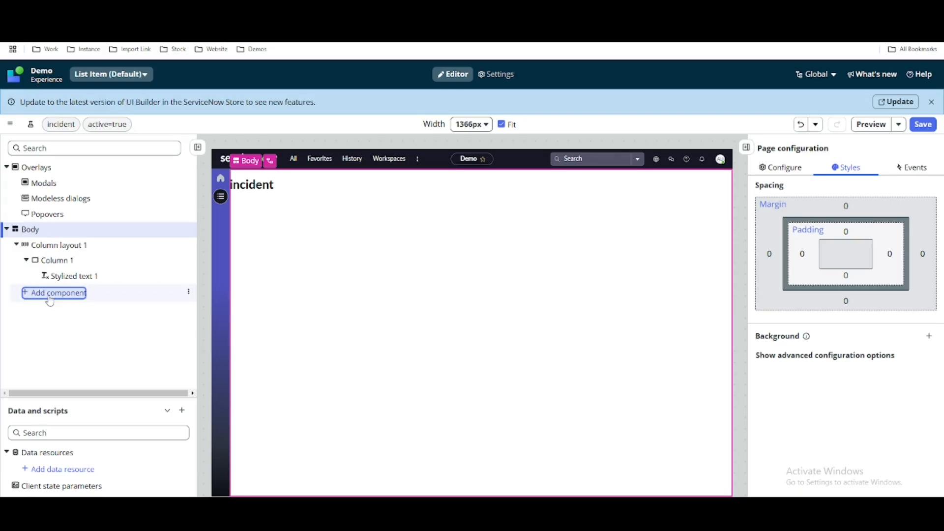
left_click(277, 244)
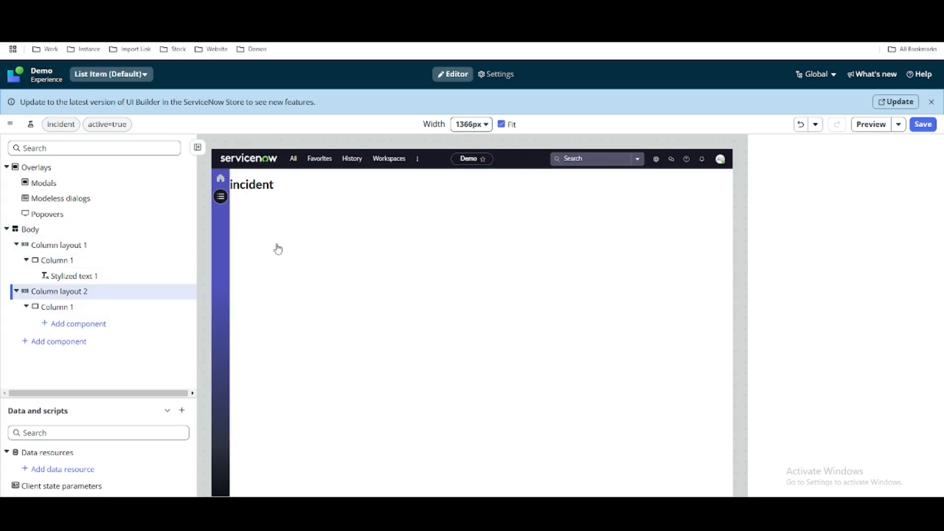
Place a List - Simple component in the second layout's column and configure it without a preset.
left_click(477, 222)
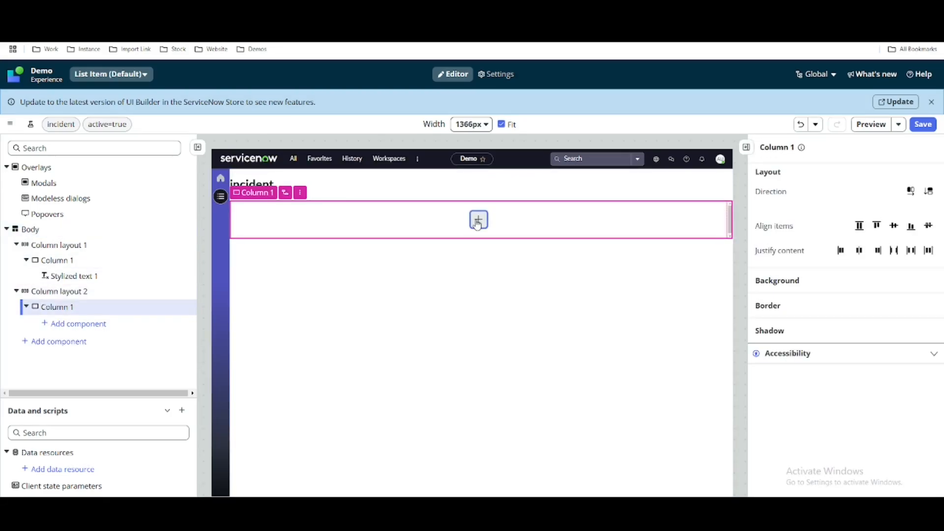
left_click(480, 219)
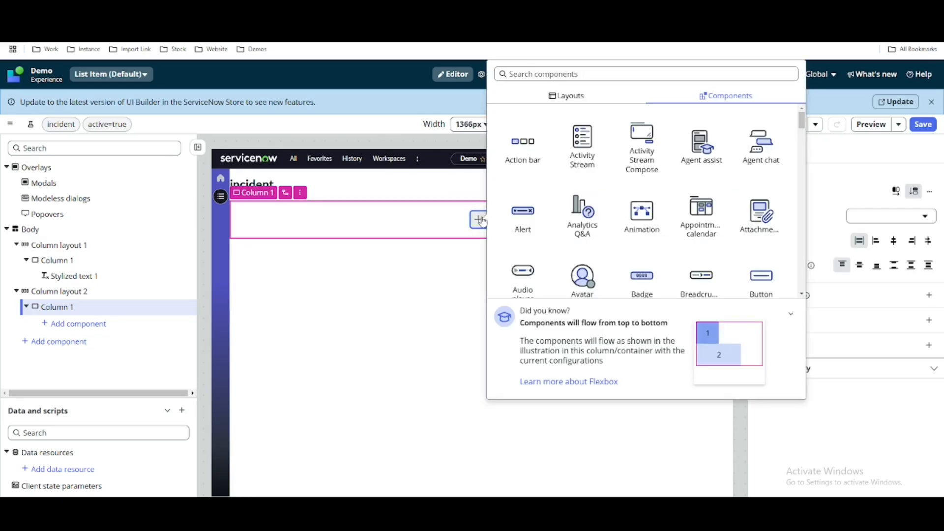
type("list")
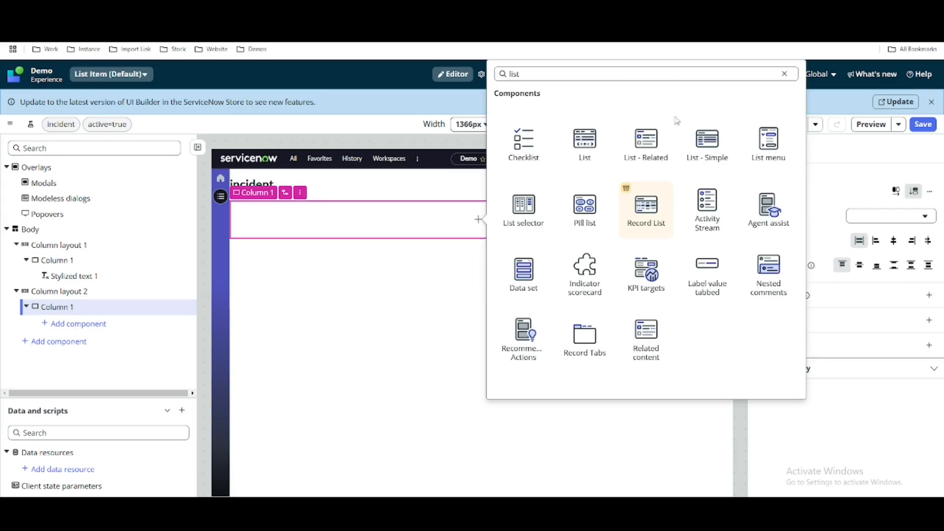
left_click(706, 143)
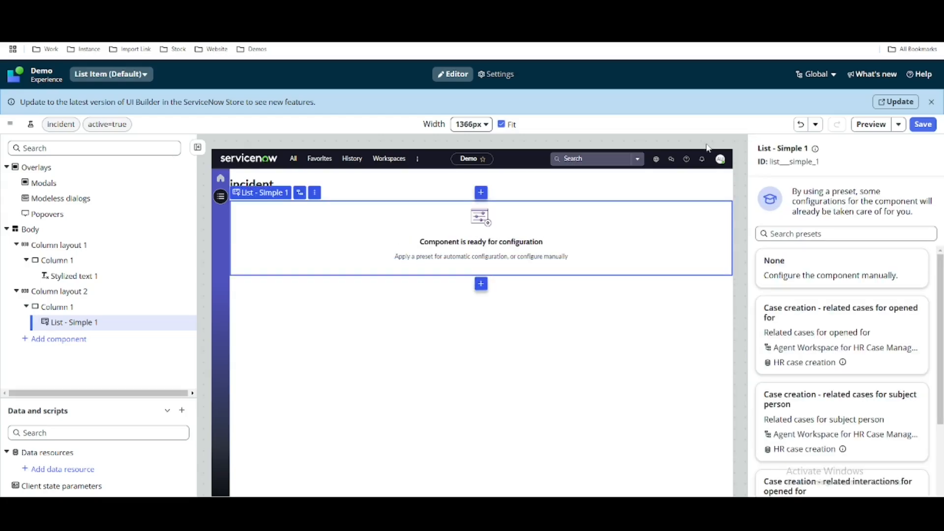
left_click(799, 276)
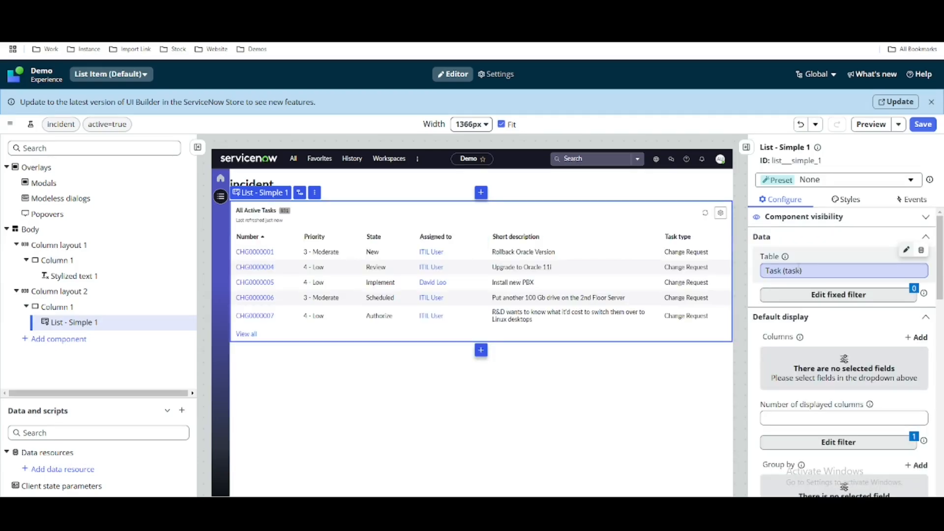
Bind the simple list's table to the tableName page property under props.
left_click(799, 270)
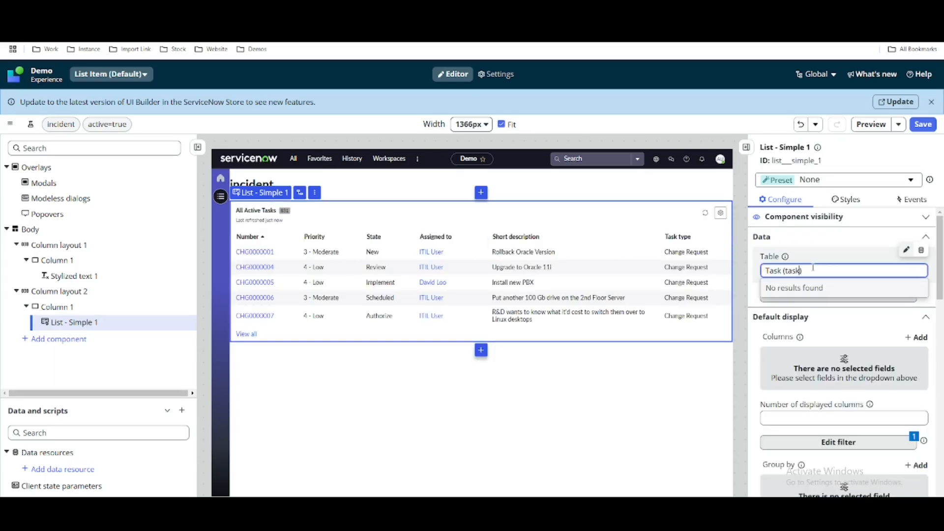
triple_click(816, 270)
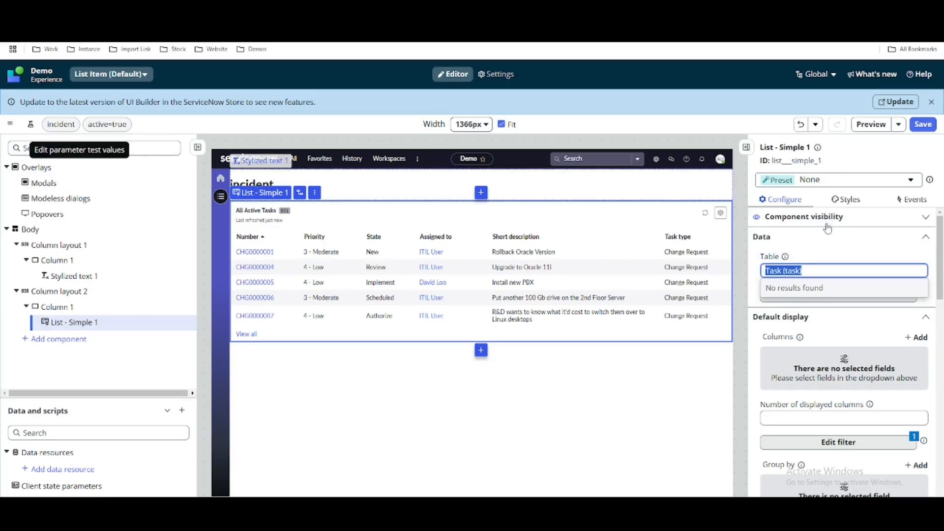
left_click(705, 131)
left_click(916, 273)
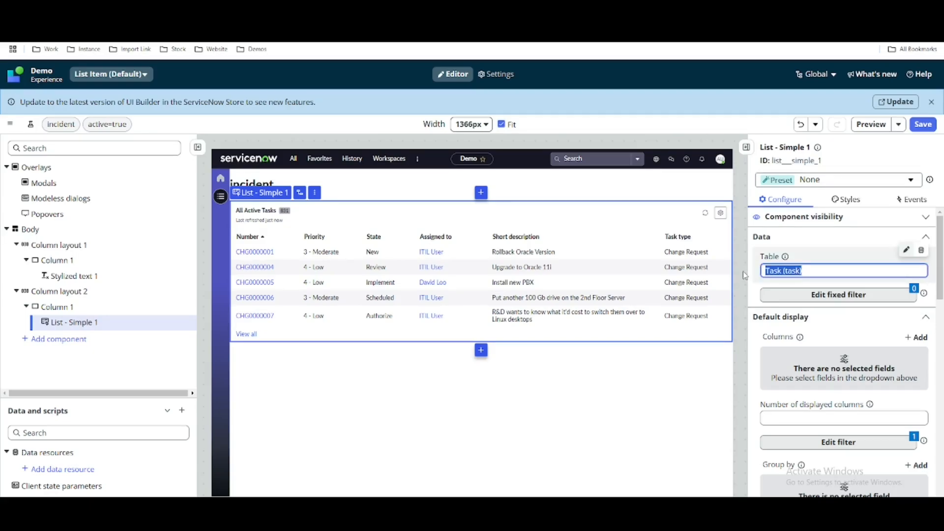
left_click(920, 249)
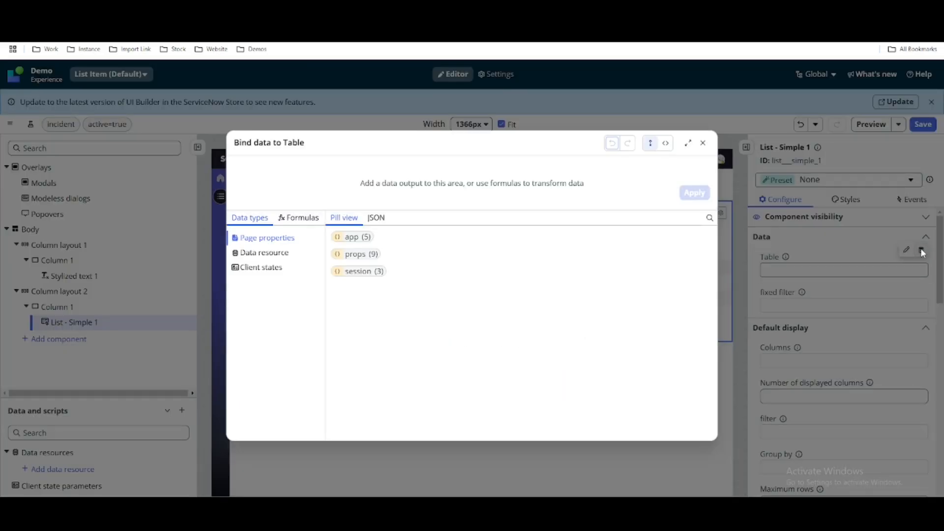
left_click(376, 258)
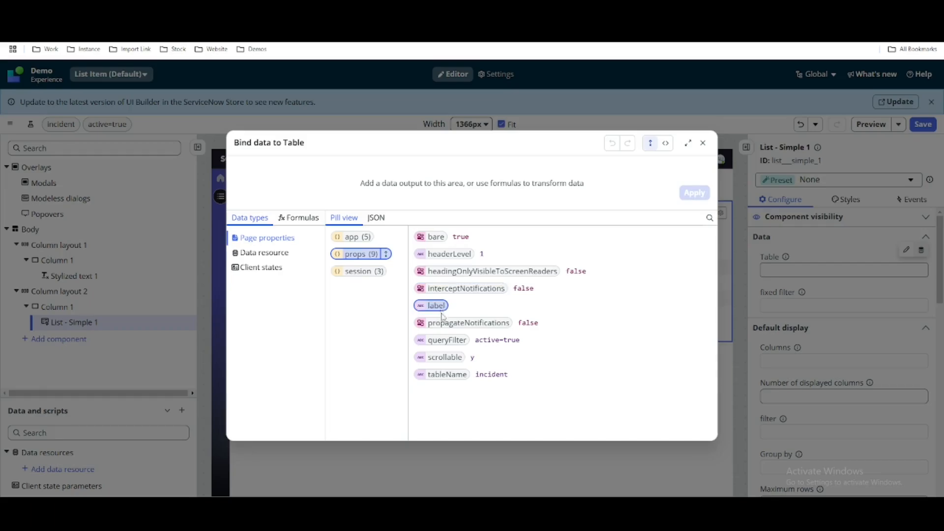
left_click(445, 374)
left_click(694, 193)
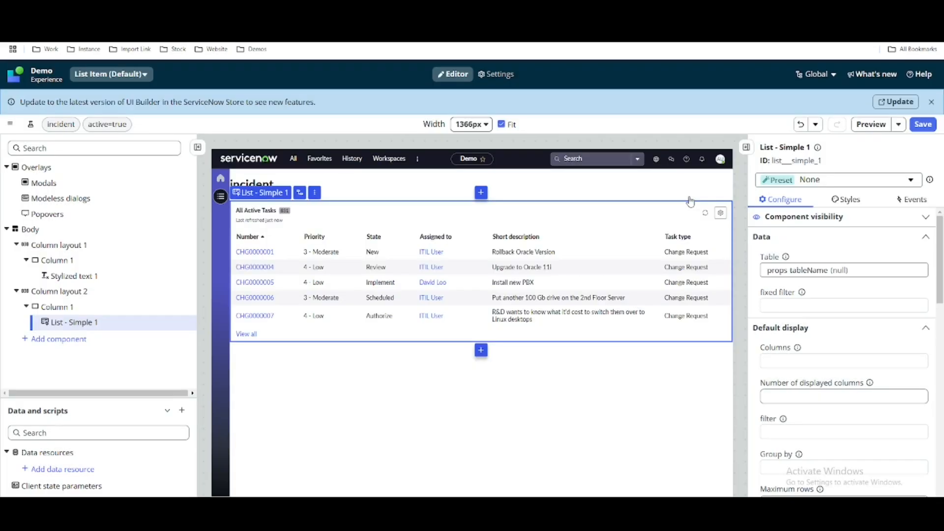
Bind the list's fixed filter to the queryFilter page property under props and save the page.
left_click(839, 310)
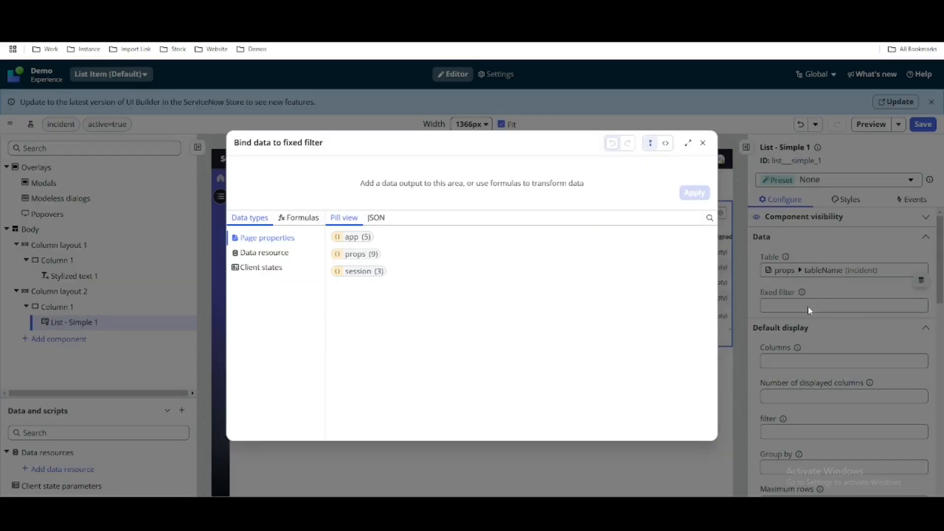
left_click(372, 256)
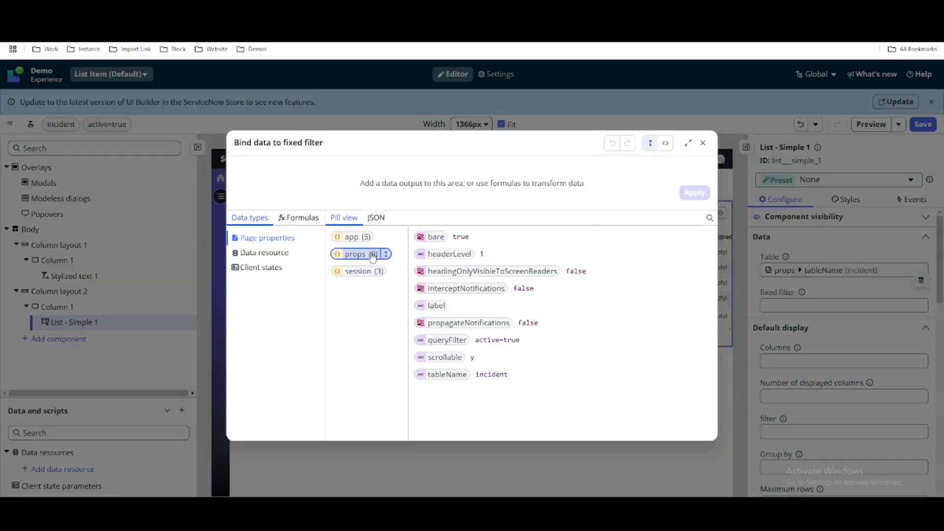
left_click(432, 342)
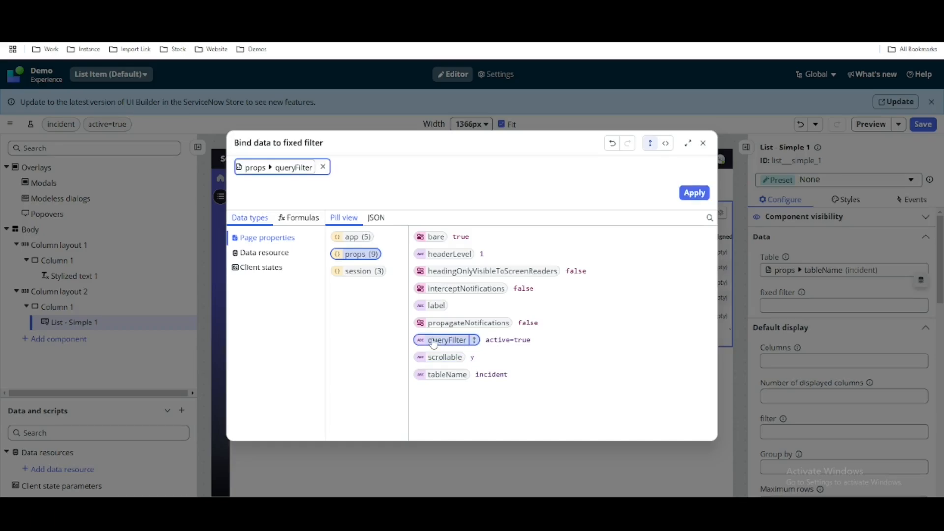
left_click(694, 193)
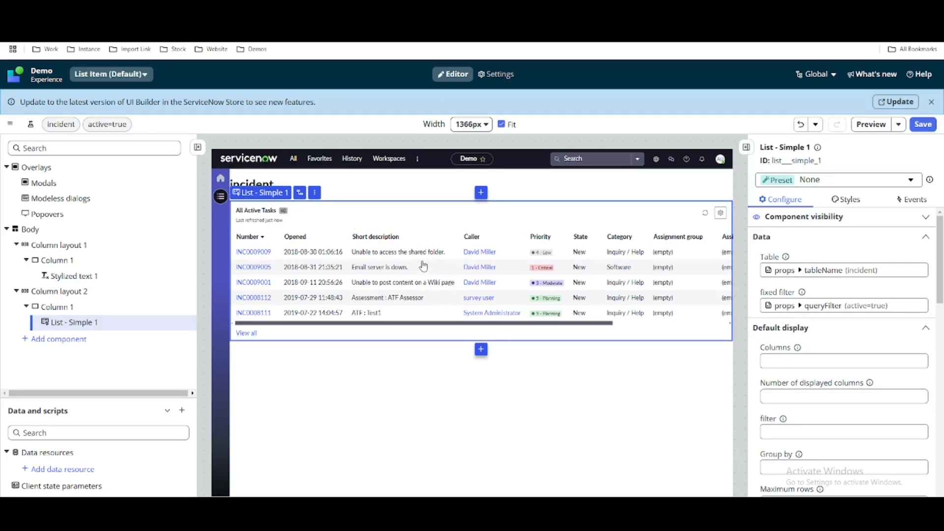
left_click(918, 127)
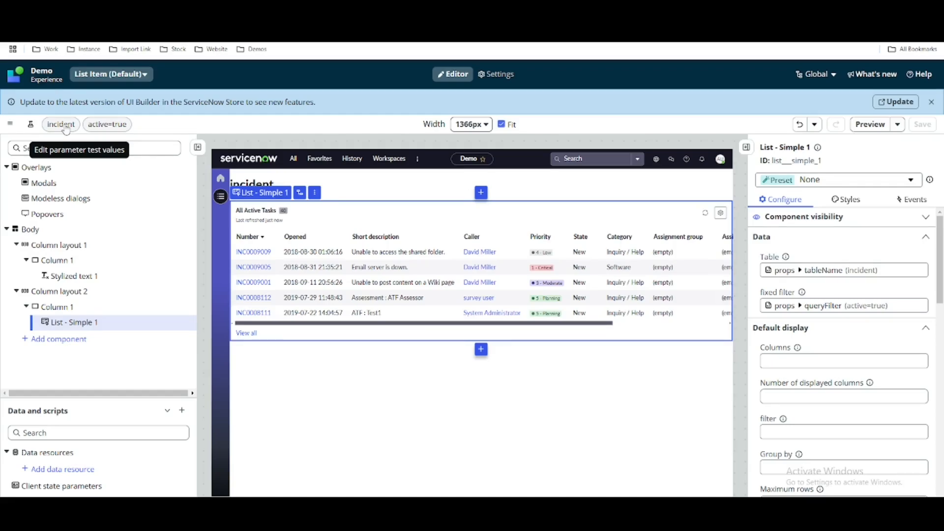
Clear the queryFilter test value, apply the URL parameter test values, and save the List Item page.
left_click(65, 128)
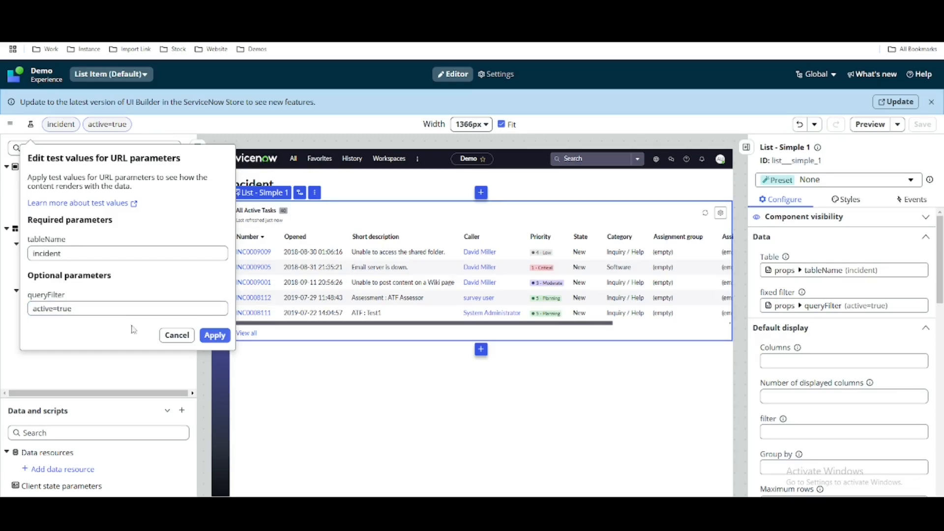
left_click_drag(73, 309, 25, 309)
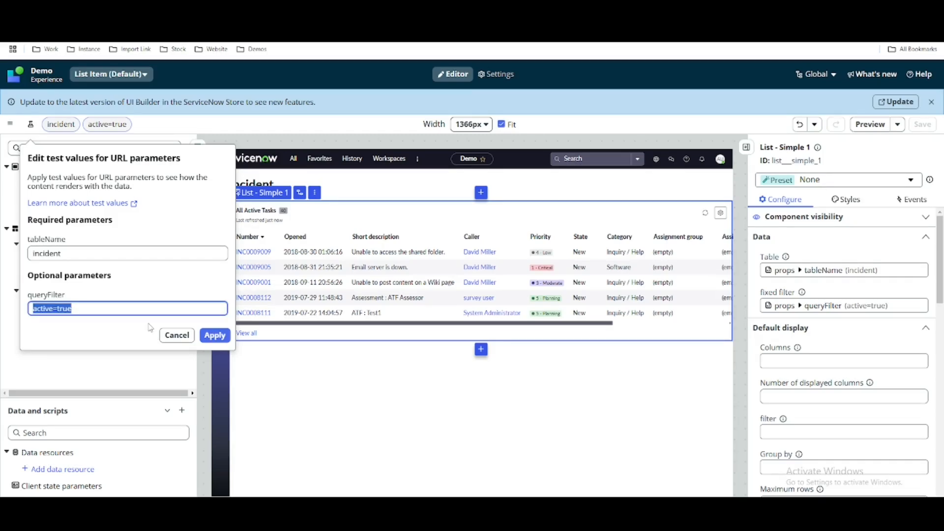
key("BackSpace")
left_click(213, 334)
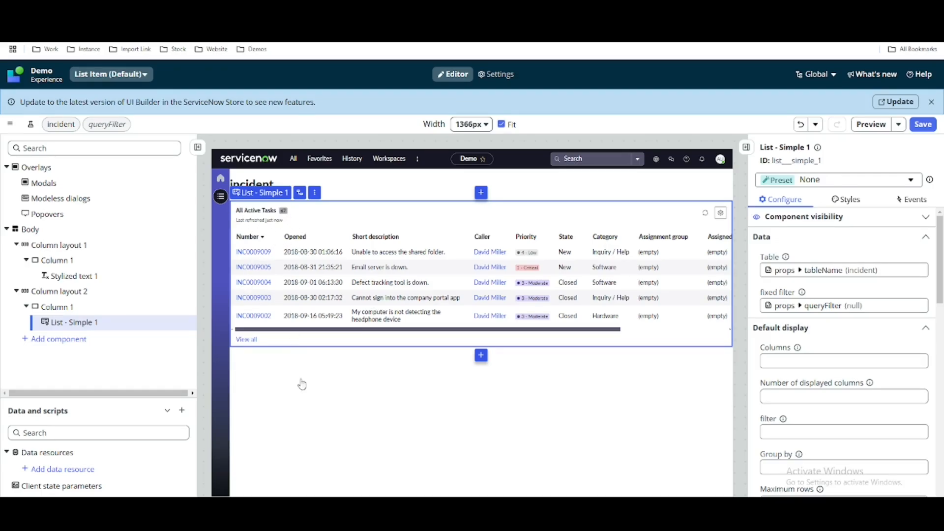
left_click(310, 398)
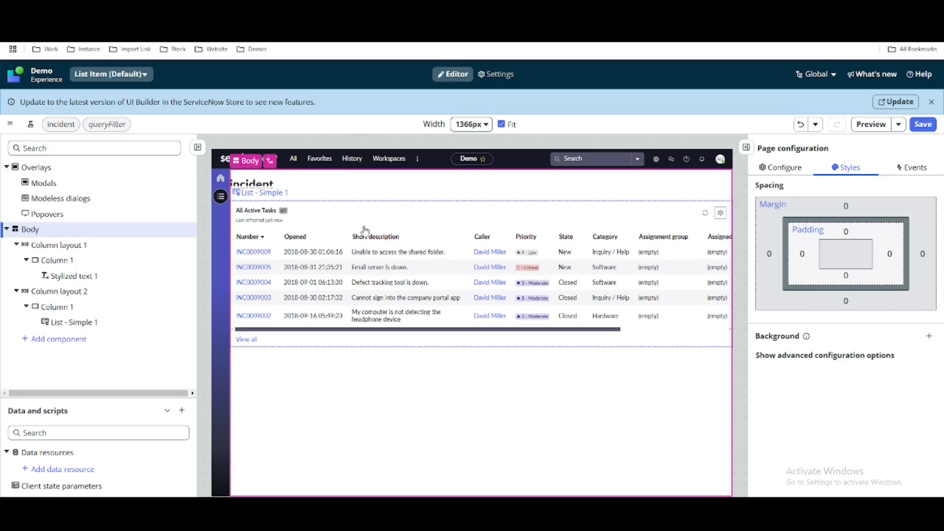
left_click(360, 184)
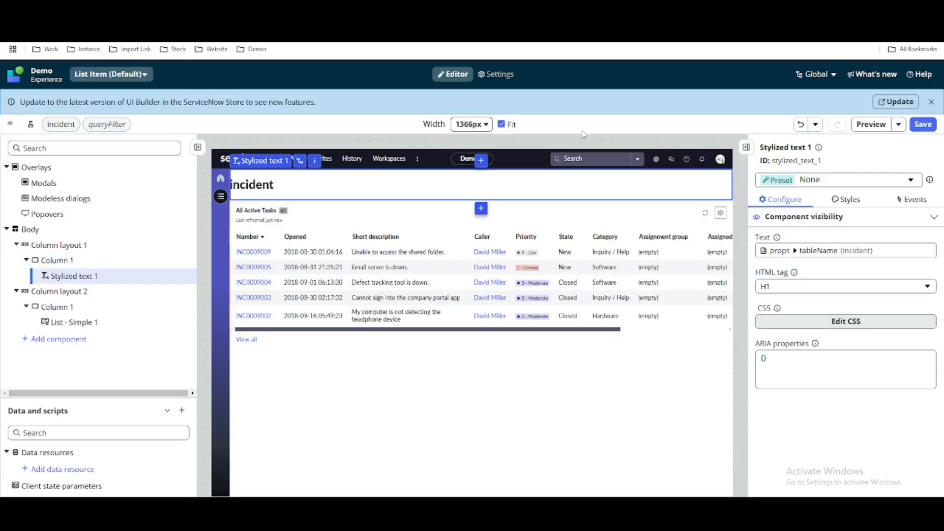
left_click(923, 124)
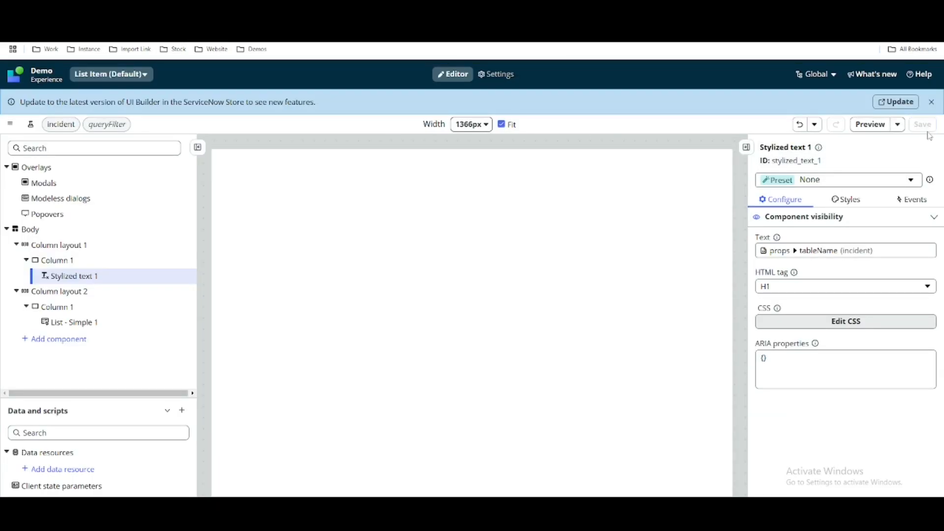
Open the Default variant of the Demo experience's Homepage and select the Open Incident Count single score.
left_click(41, 81)
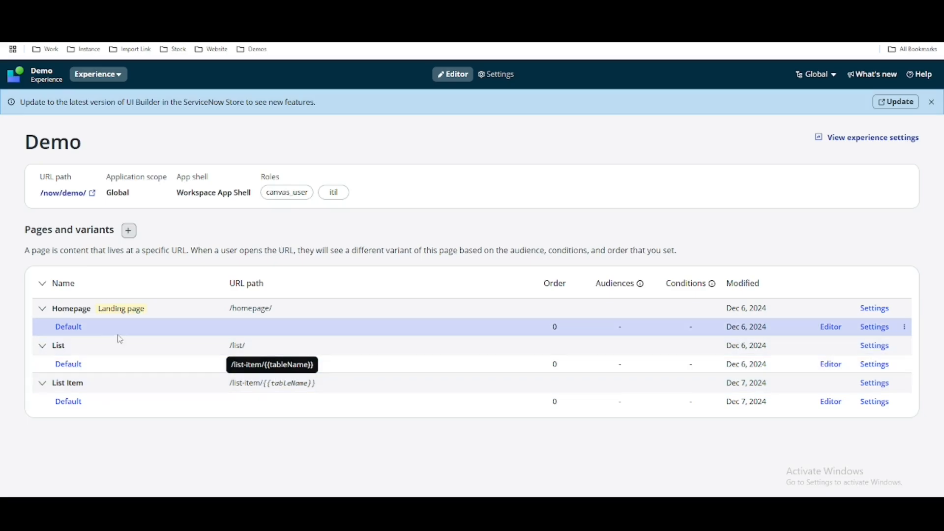
left_click(71, 327)
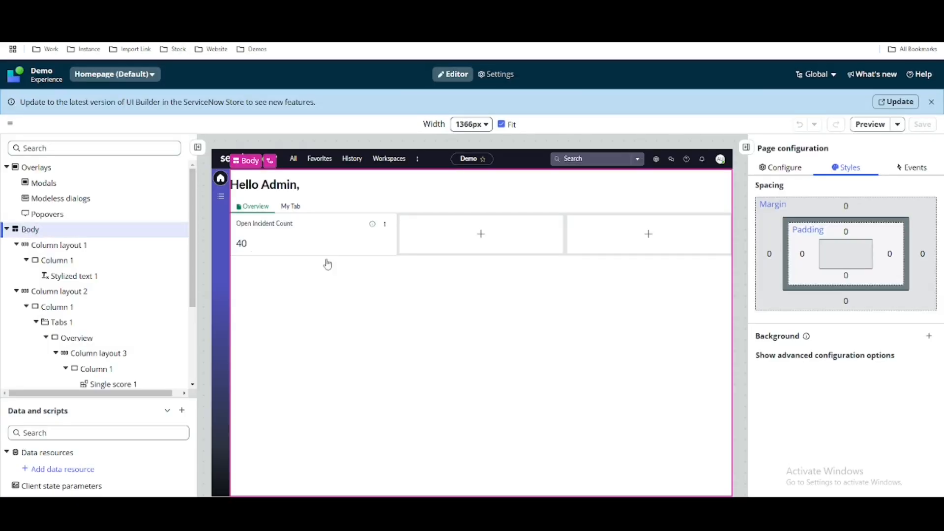
left_click(278, 242)
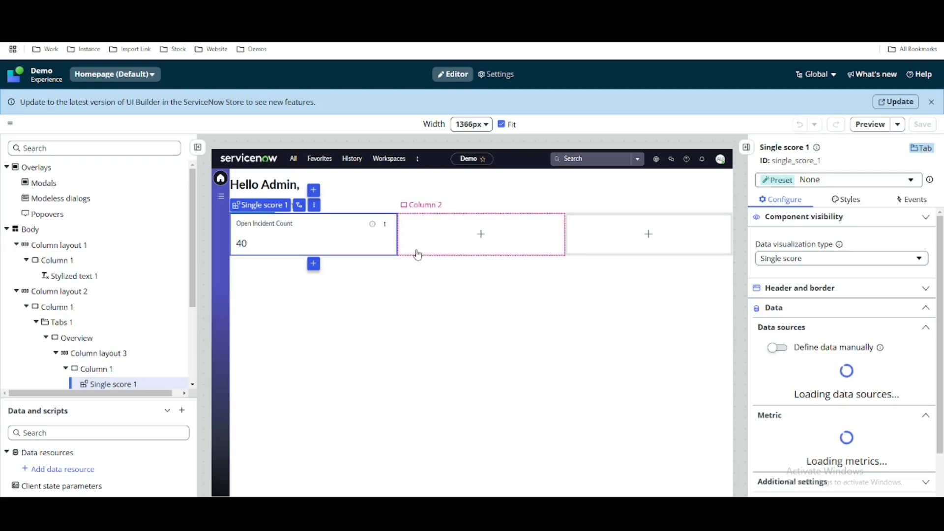
Add a Visualization Clicked event mapping to the Open Incident Count score with the Link to destination handler.
left_click(926, 205)
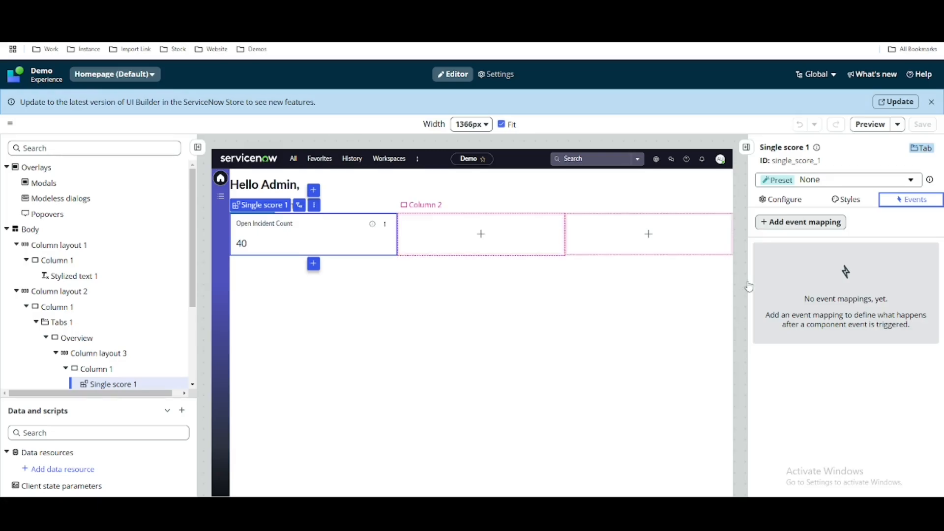
left_click(819, 223)
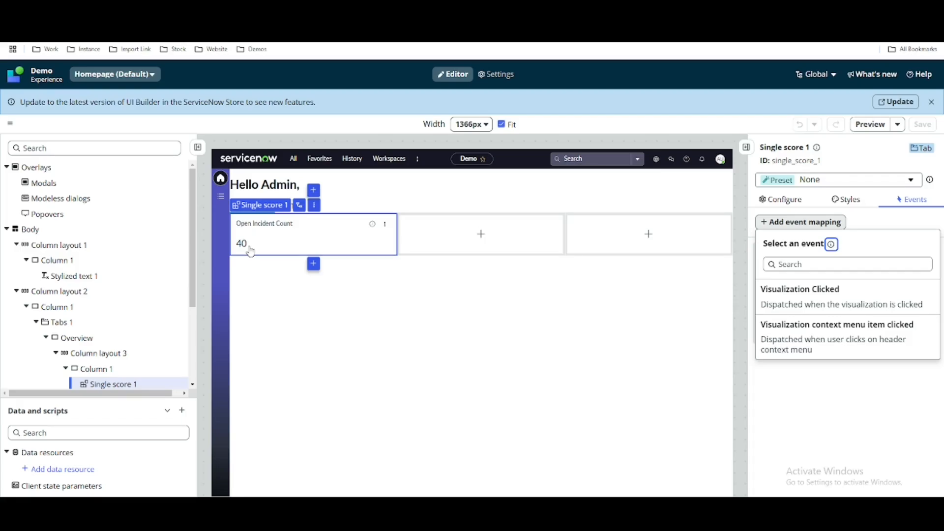
left_click(779, 297)
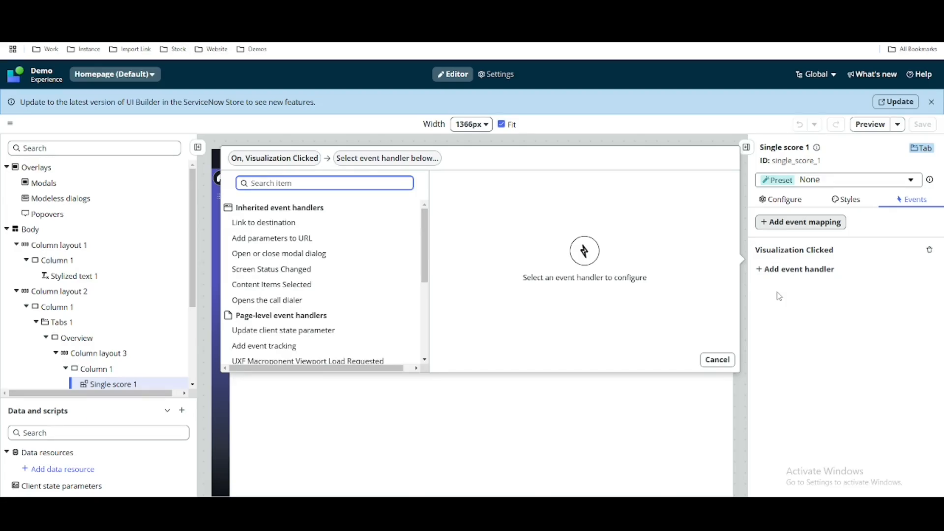
left_click(246, 225)
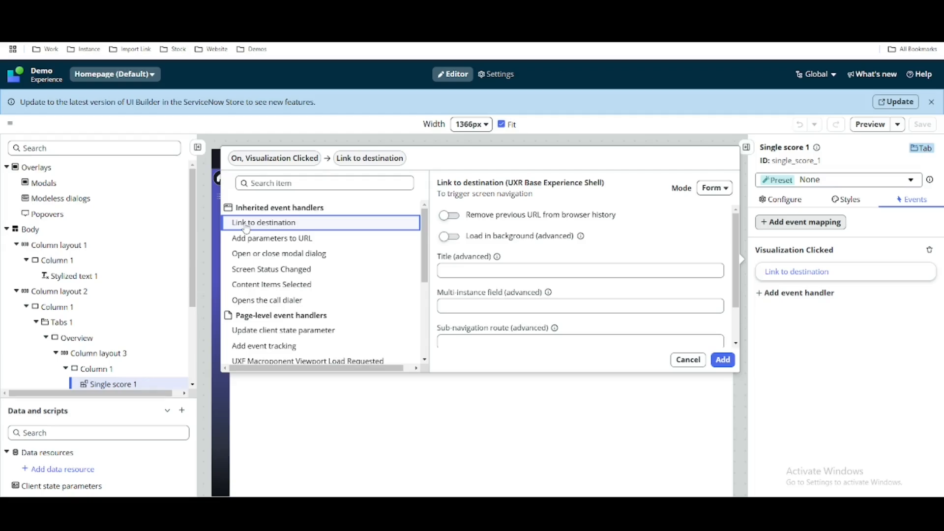
Select the List Item page as the destination of the Link to destination handler.
scroll(573, 295, "down", 2)
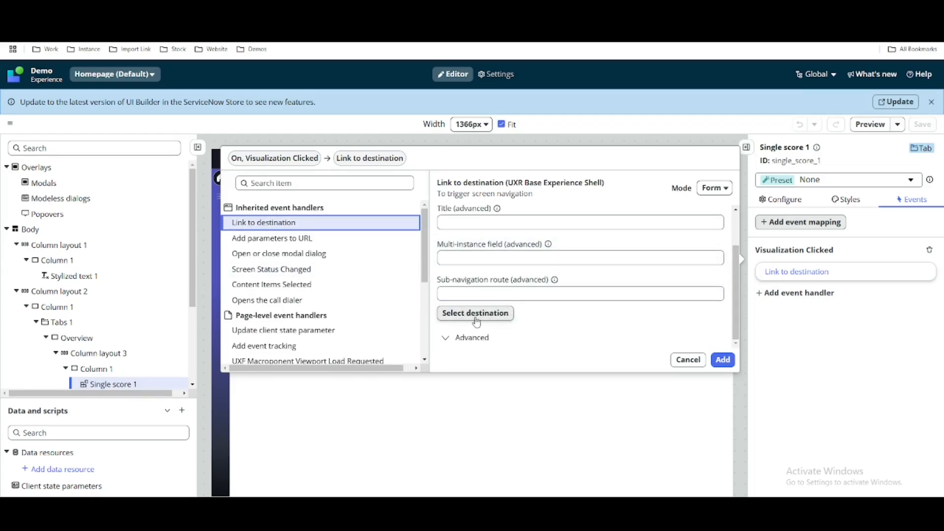
left_click(475, 313)
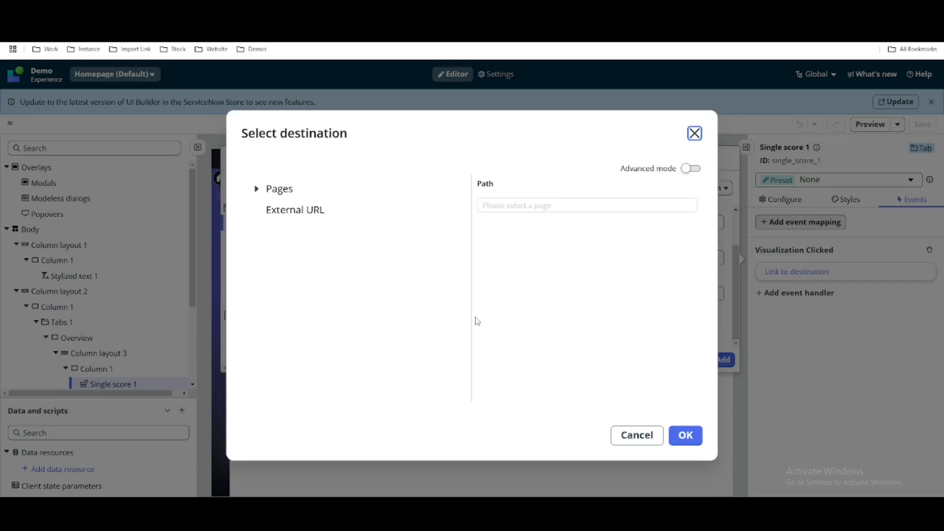
left_click(257, 189)
left_click(306, 253)
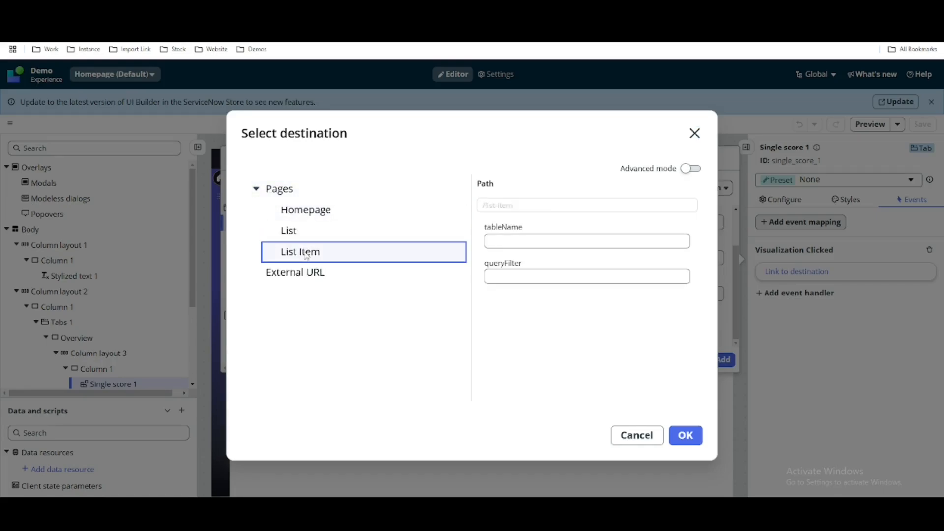
Bind the destination's tableName parameter to params.table from the event payload.
left_click(522, 243)
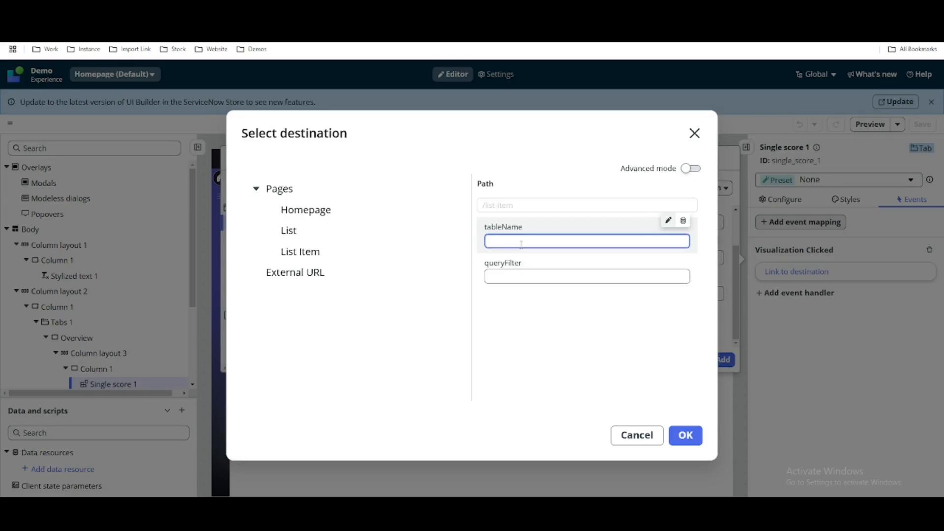
left_click(683, 221)
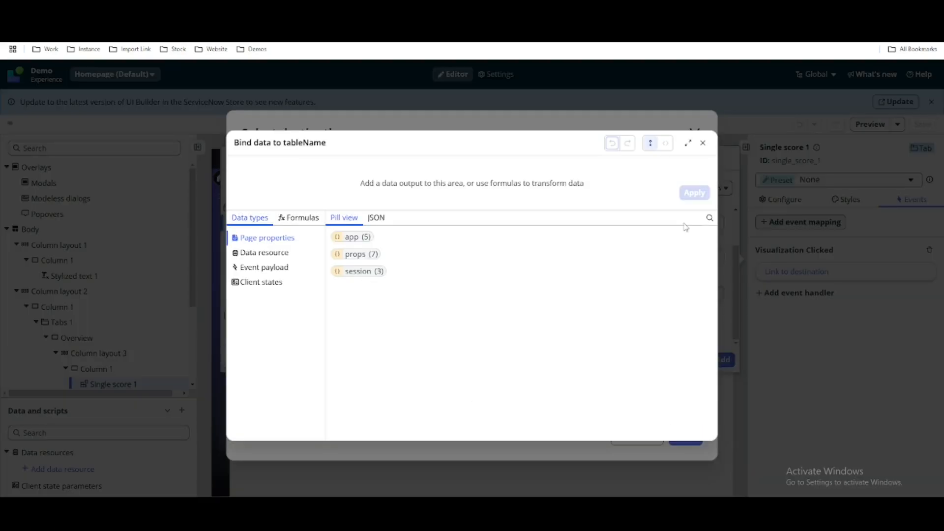
left_click(281, 273)
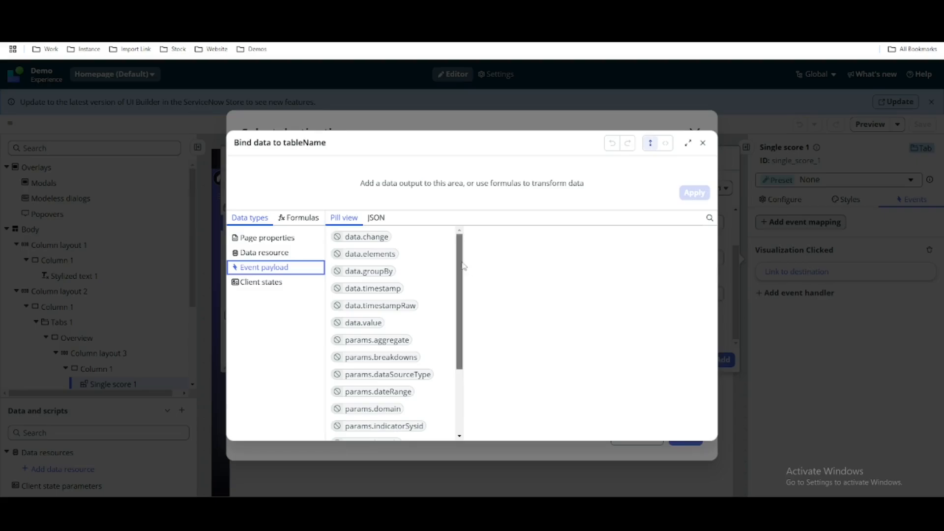
left_click_drag(462, 266, 458, 336)
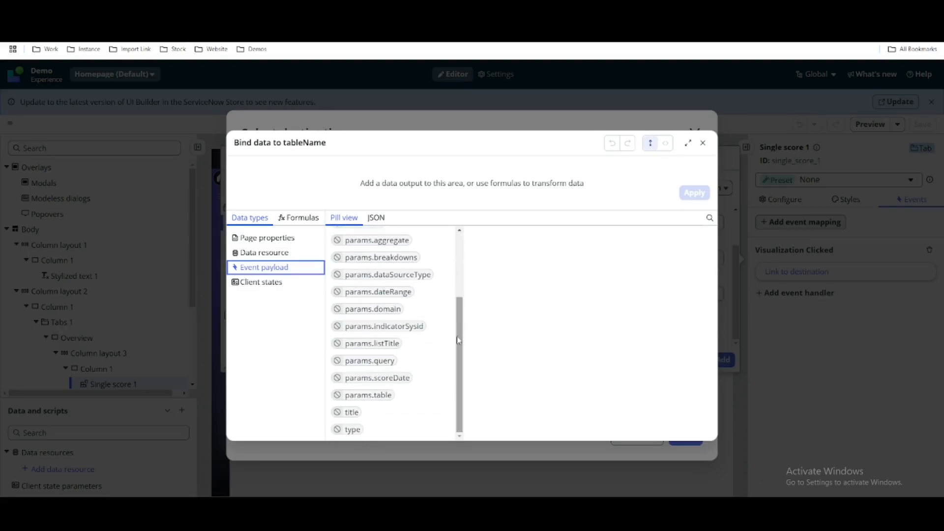
left_click(379, 398)
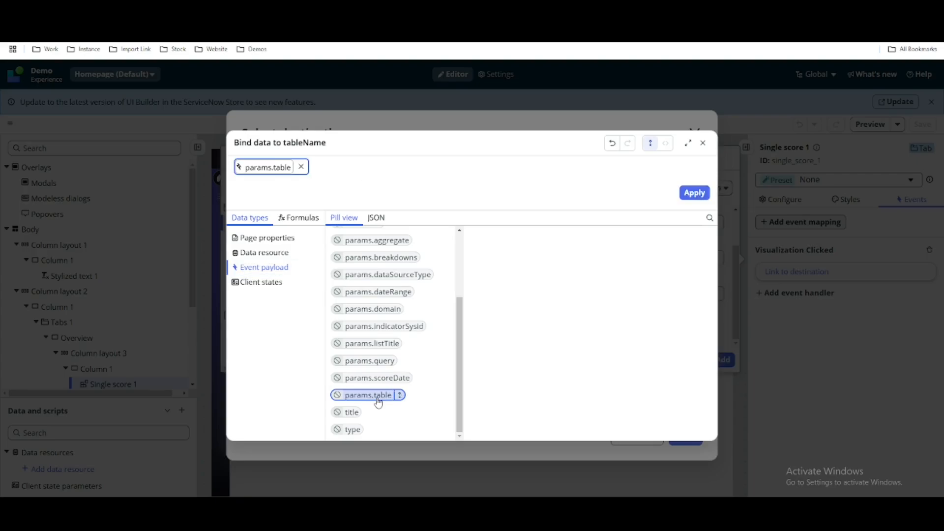
left_click(694, 194)
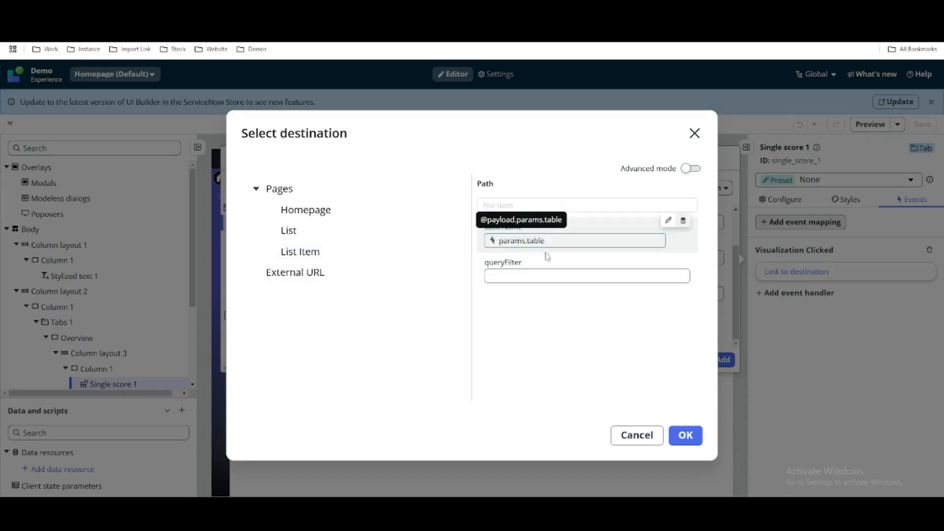
Bind the destination's queryFilter parameter to params.query from the event payload.
left_click(538, 277)
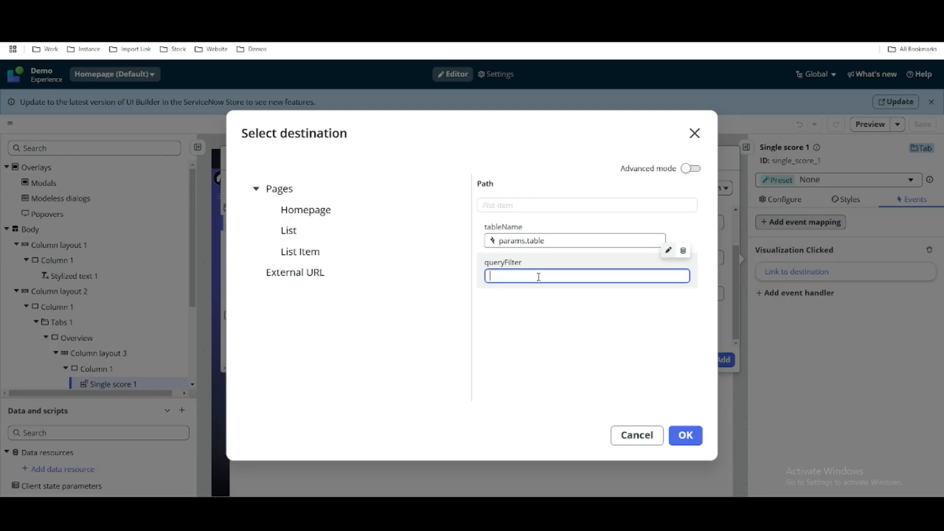
left_click(681, 254)
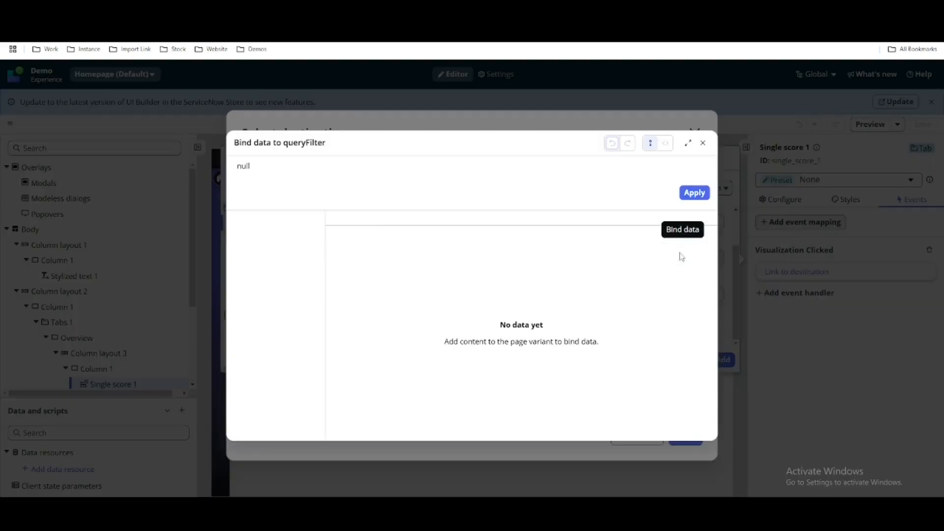
left_click(289, 271)
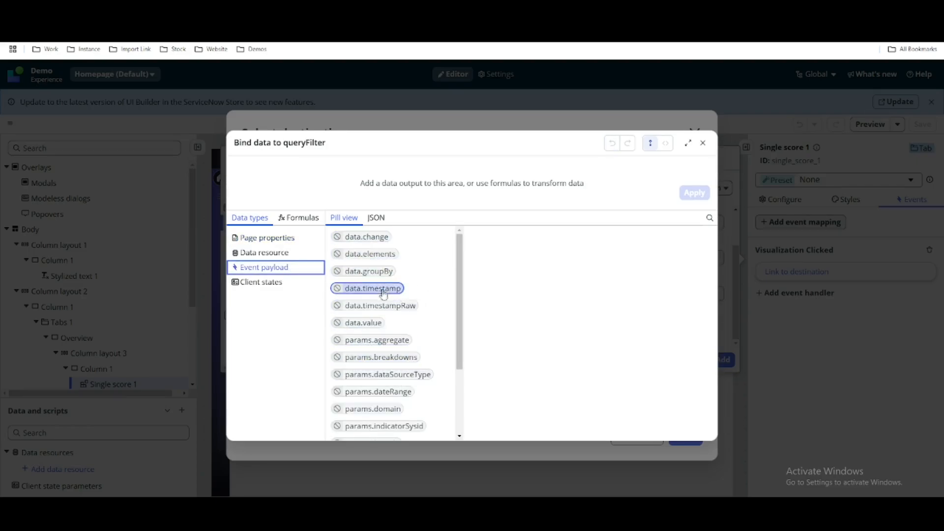
left_click_drag(458, 284, 457, 366)
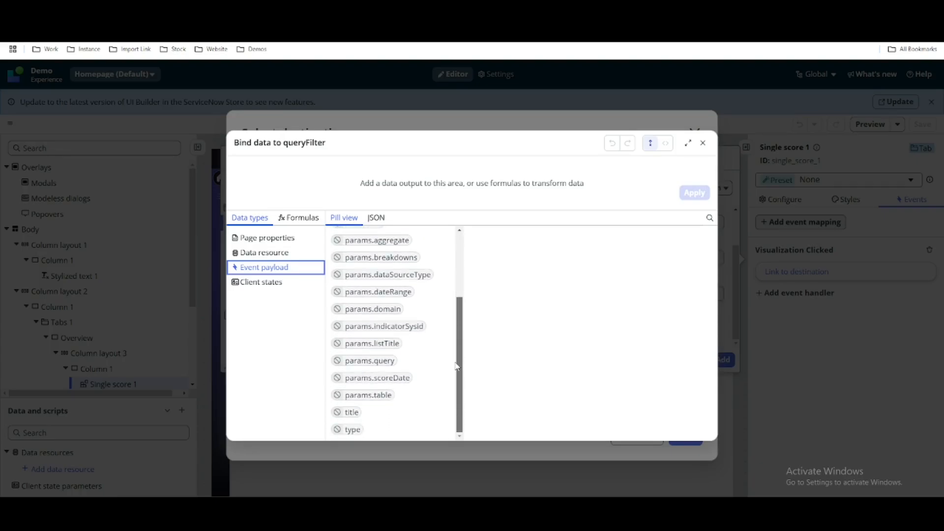
left_click(388, 361)
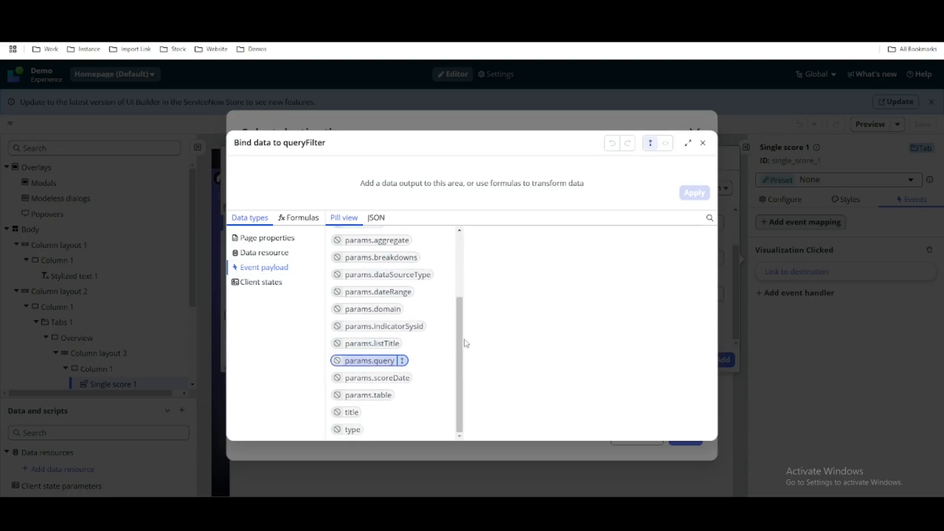
double_click(382, 364)
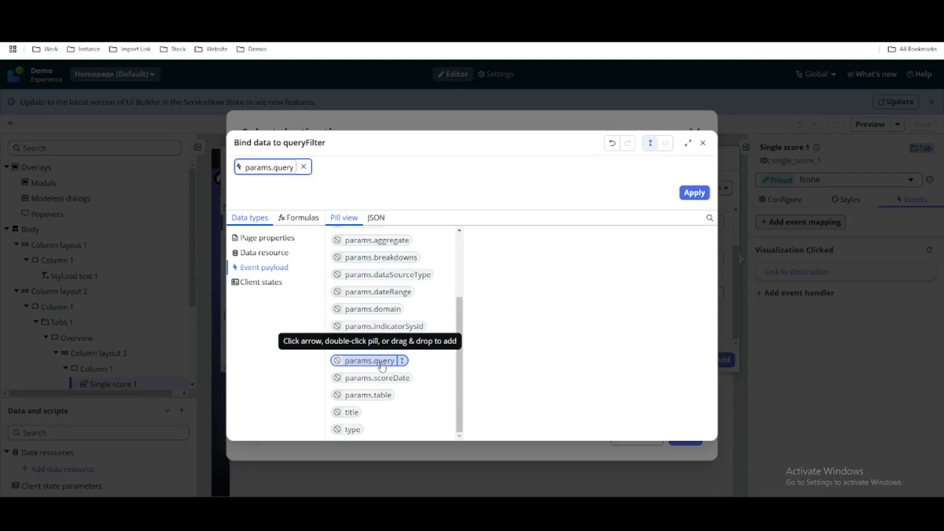
left_click(694, 193)
Confirm the List Item destination and add the Link to destination handler to the Visualization Clicked event.
left_click(686, 436)
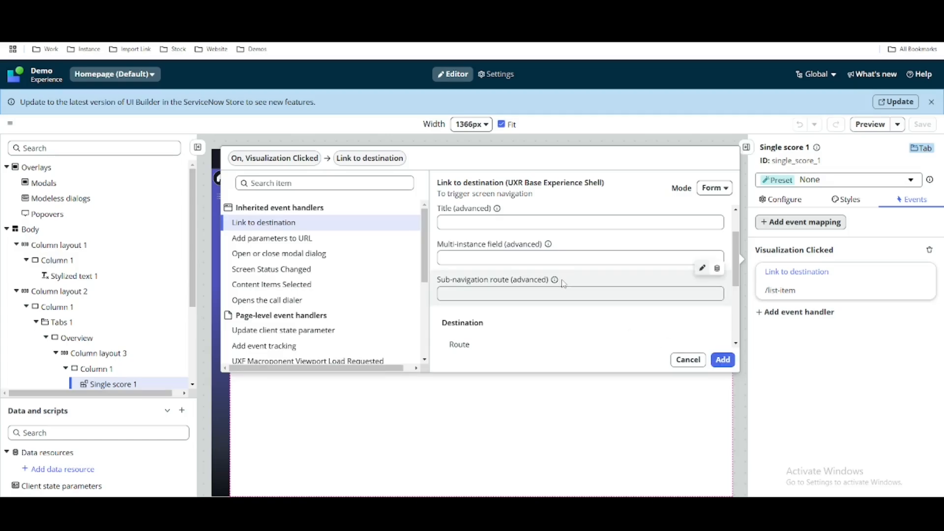
scroll(563, 284, "down", 3)
scroll(564, 284, "up", 1)
scroll(563, 284, "down", 1)
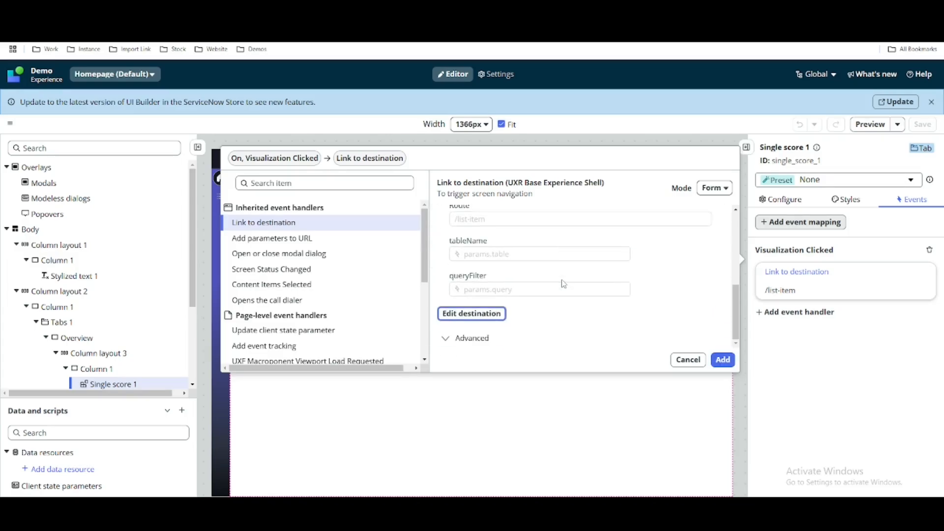
scroll(564, 284, "up", 4)
left_click(723, 360)
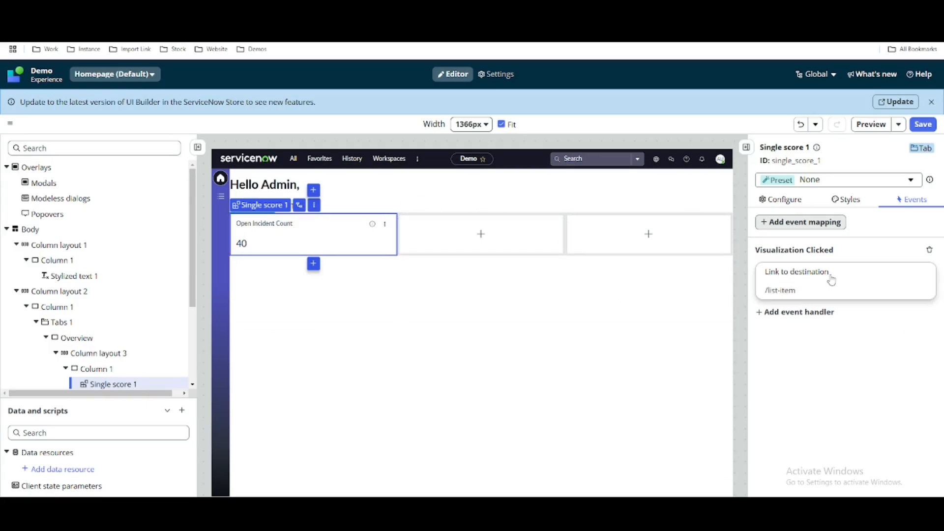
Reopen the /list-item handler of the score and check its destination's tableName and queryFilter bindings.
left_click(788, 283)
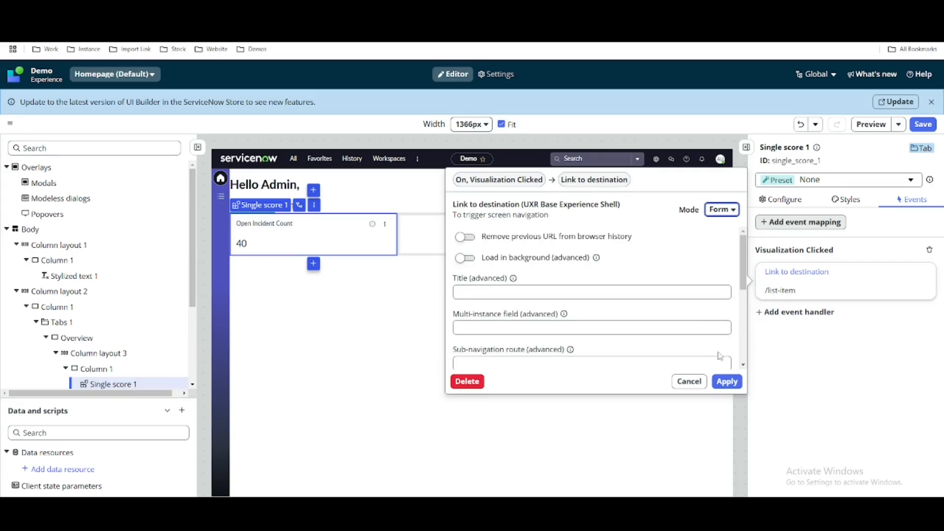
scroll(720, 356, "down", 5)
scroll(693, 321, "down", 1)
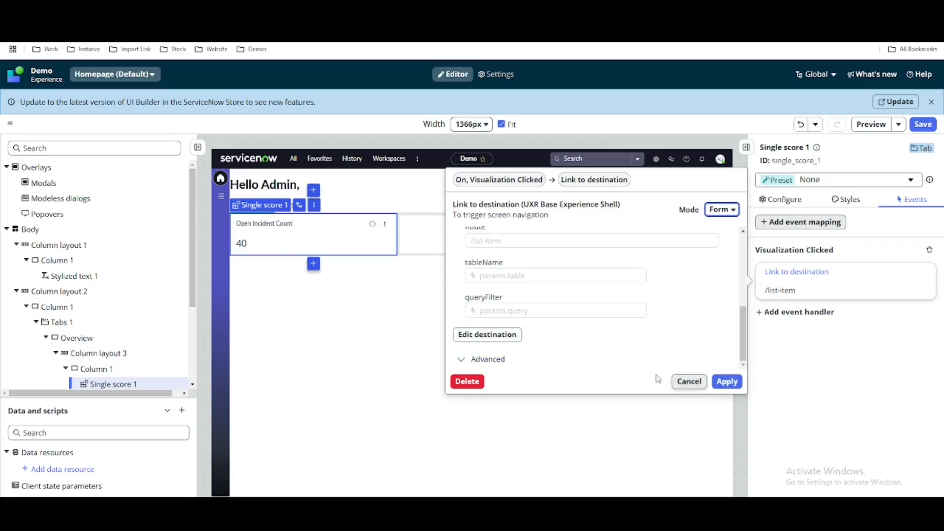
left_click(502, 336)
left_click(552, 246)
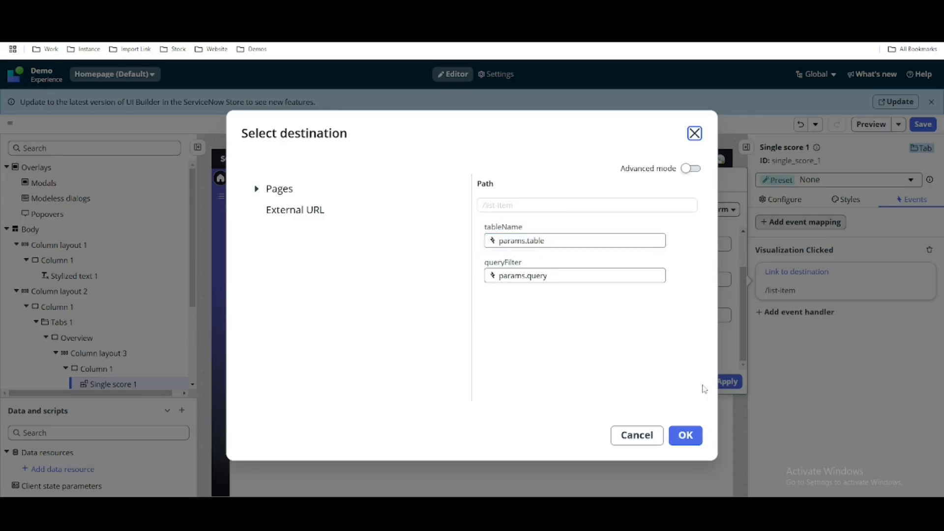
left_click(686, 435)
left_click(727, 382)
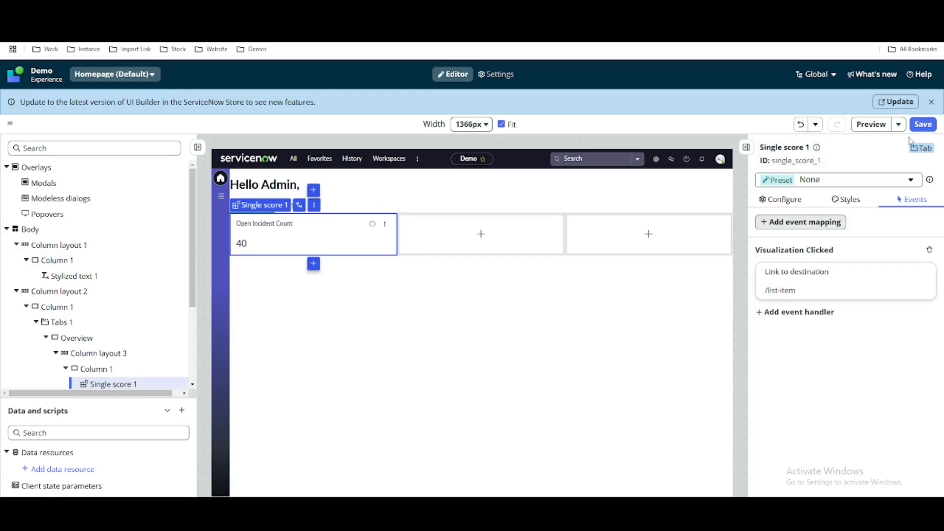
Save the Homepage, reload the live Demo page and test the link on the Open Incident Count score.
left_click(917, 125)
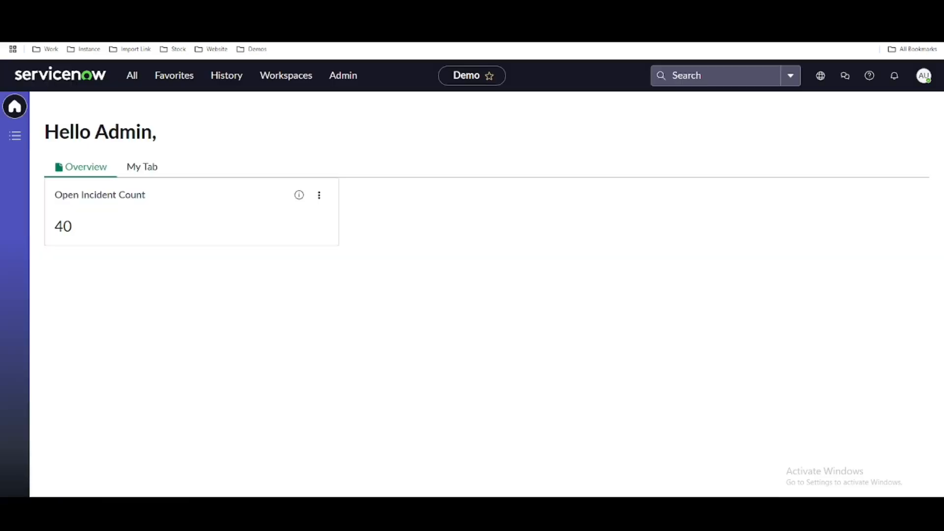
key("F5")
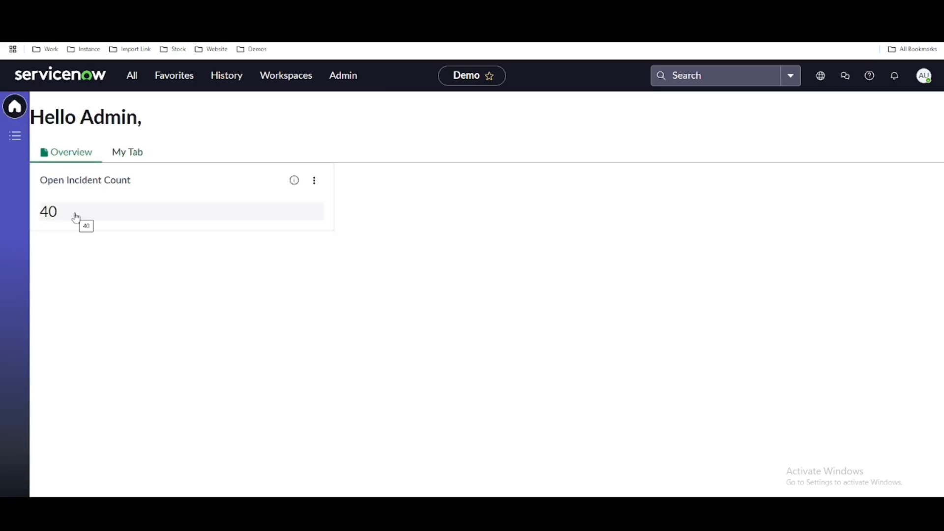
left_click(75, 216)
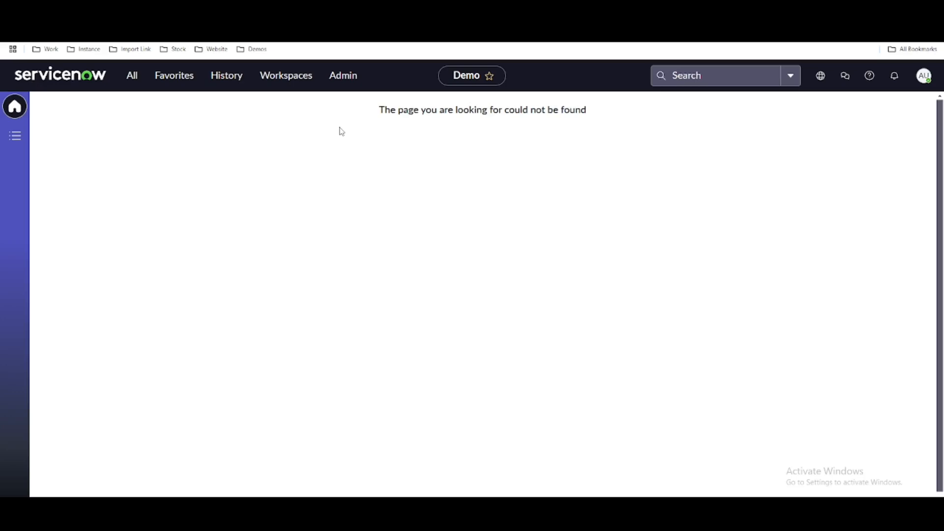
Return to the Homepage editor and switch the score's Link to destination handler to Script mode.
left_click(168, 10)
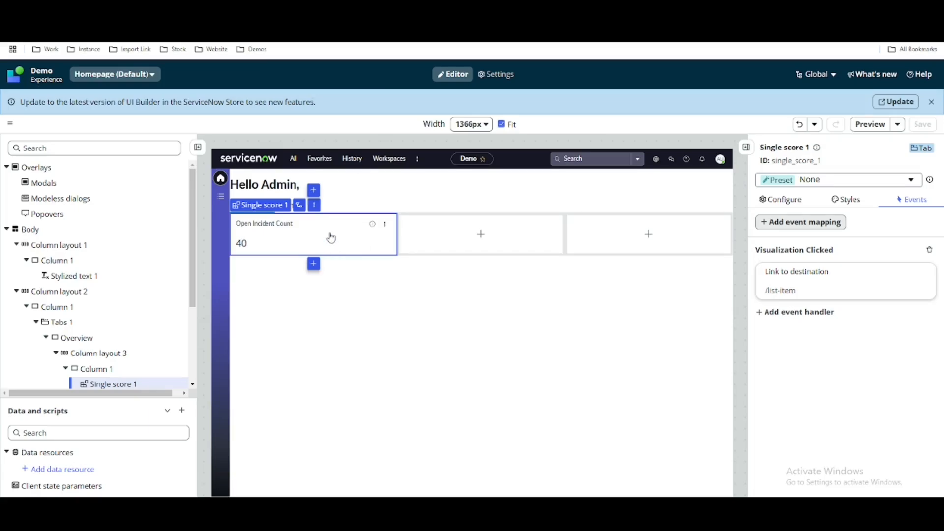
left_click(822, 289)
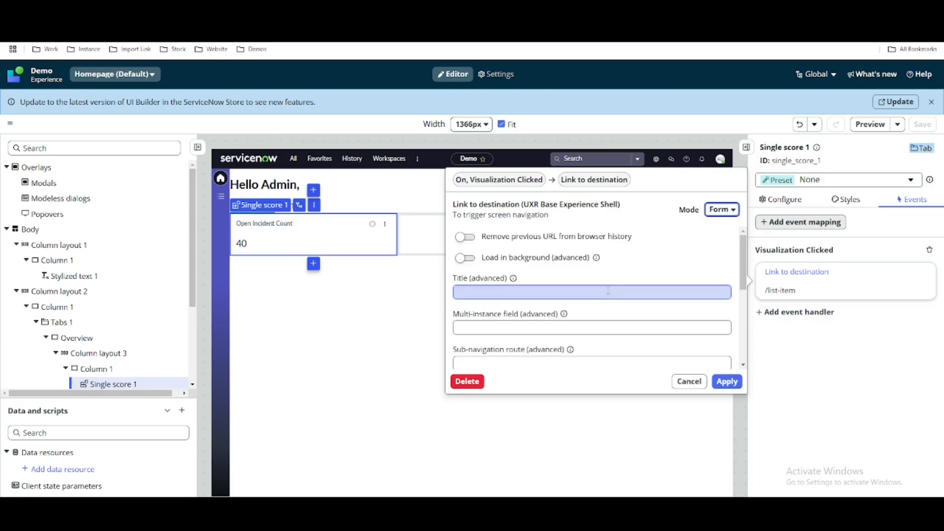
scroll(609, 292, "down", 5)
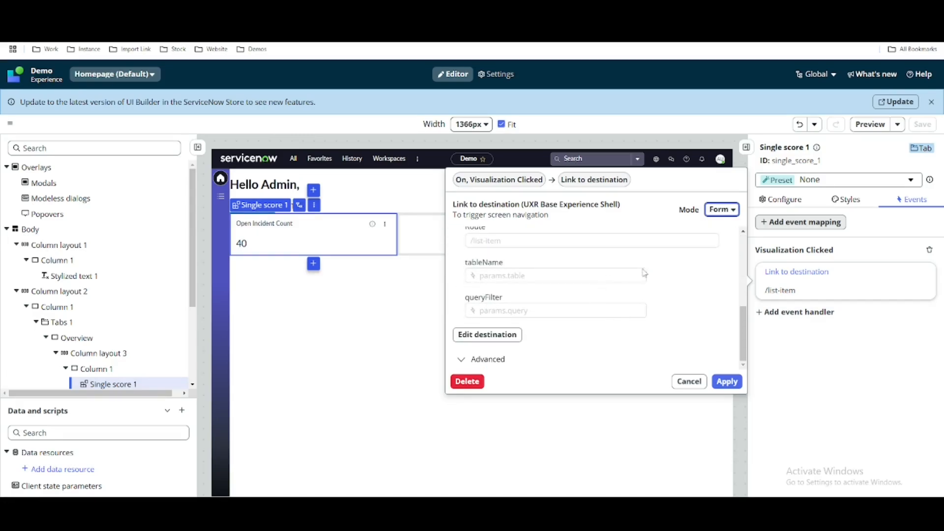
left_click(714, 217)
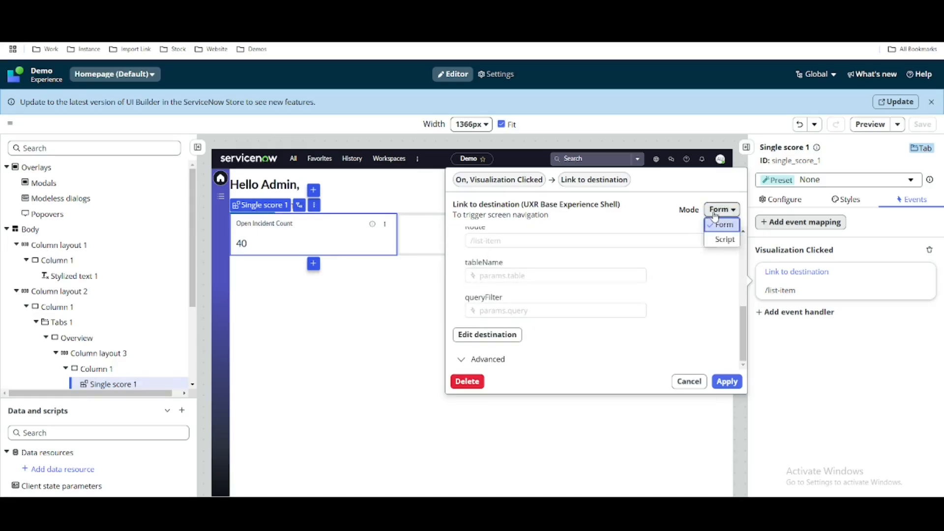
left_click(716, 241)
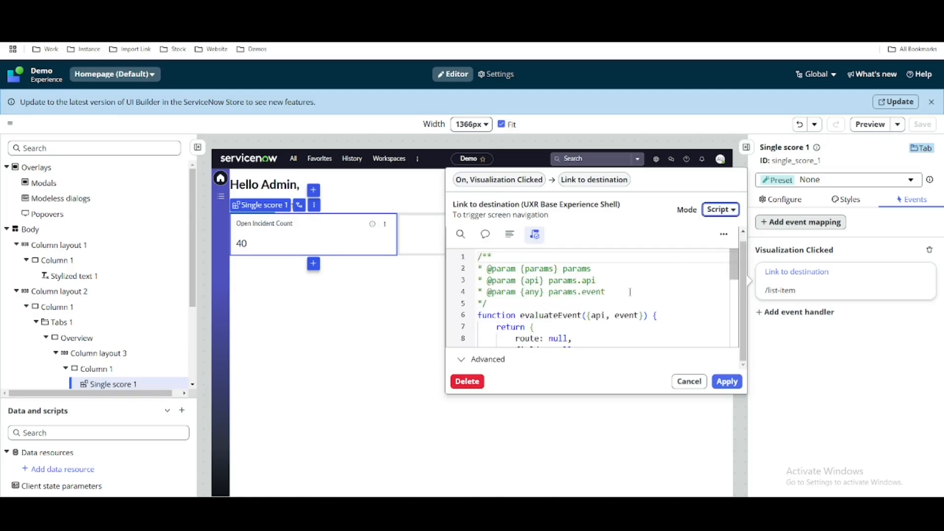
scroll(628, 298, "down", 1)
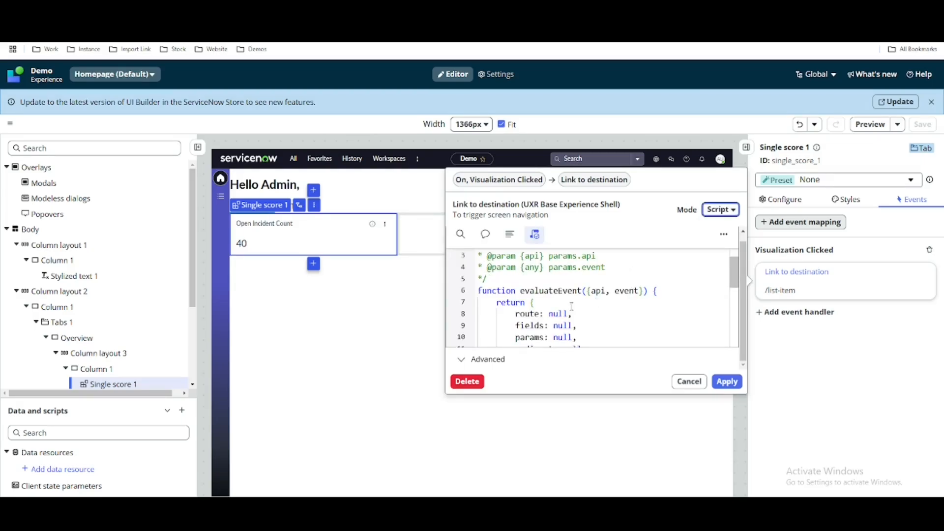
Set the route in the handler's evaluateEvent script to "list-item".
double_click(551, 313)
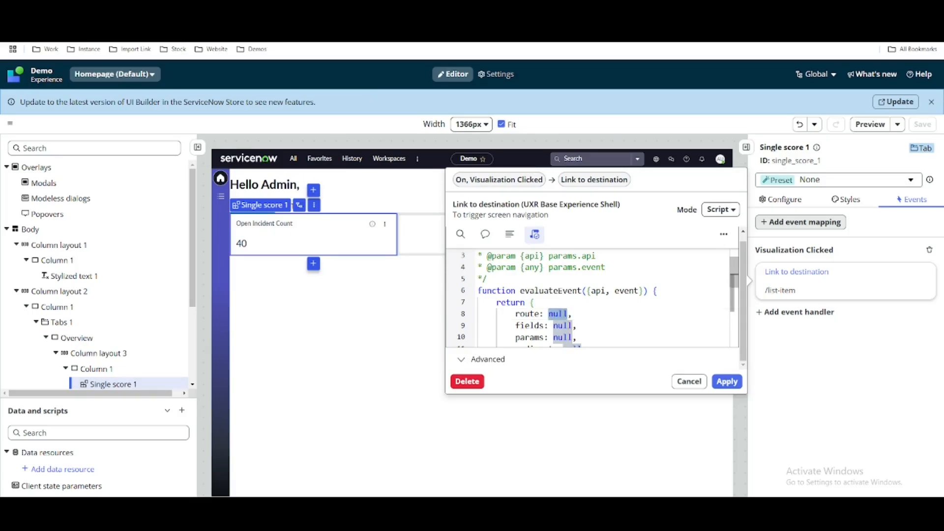
type("\"")
type("/list-item/")
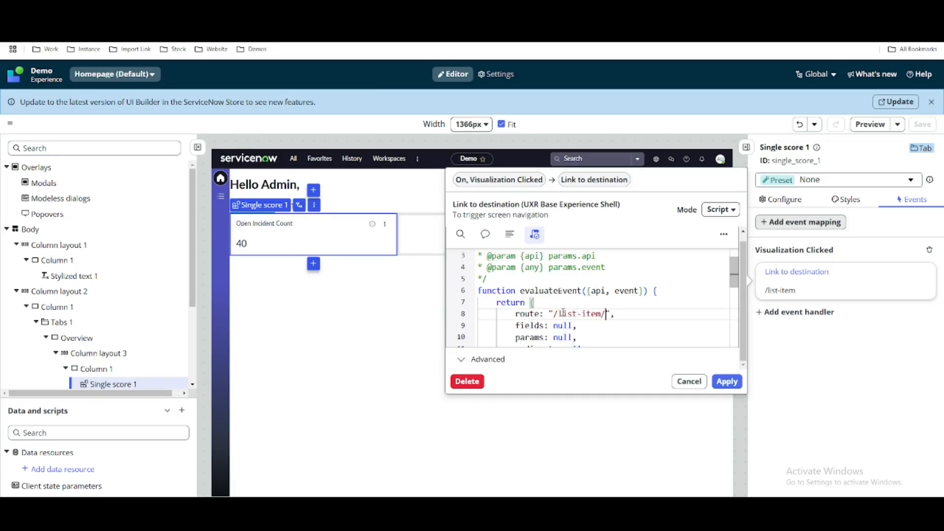
key("BackSpace")
key("Left")
key("Left")
key("Left")
key("Left")
key("Left")
key("Left")
key("BackSpace")
Set params in the evaluateEvent script to {"tableName":""} and log the event above the return with console.log('Hi '+JSON.stringify(event)).
double_click(564, 337)
scroll(605, 327, "down", 1)
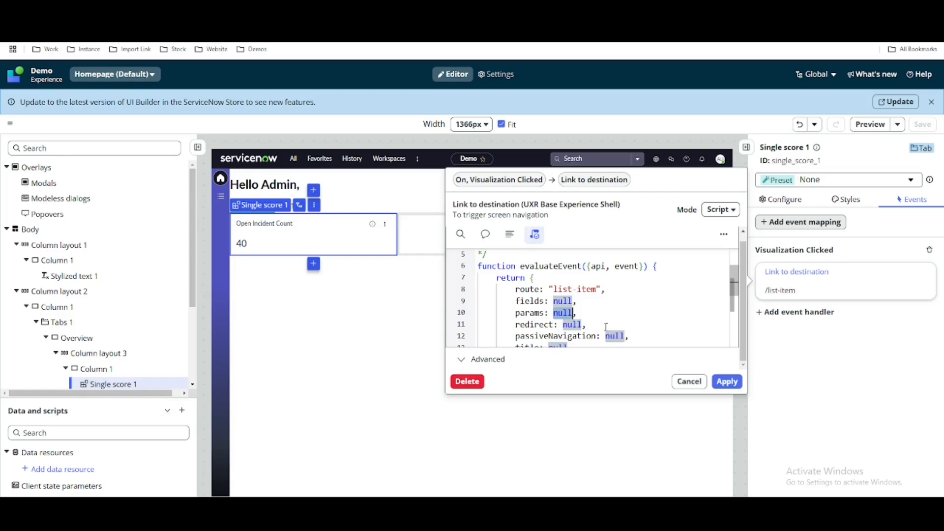
key("BackSpace")
type("{")
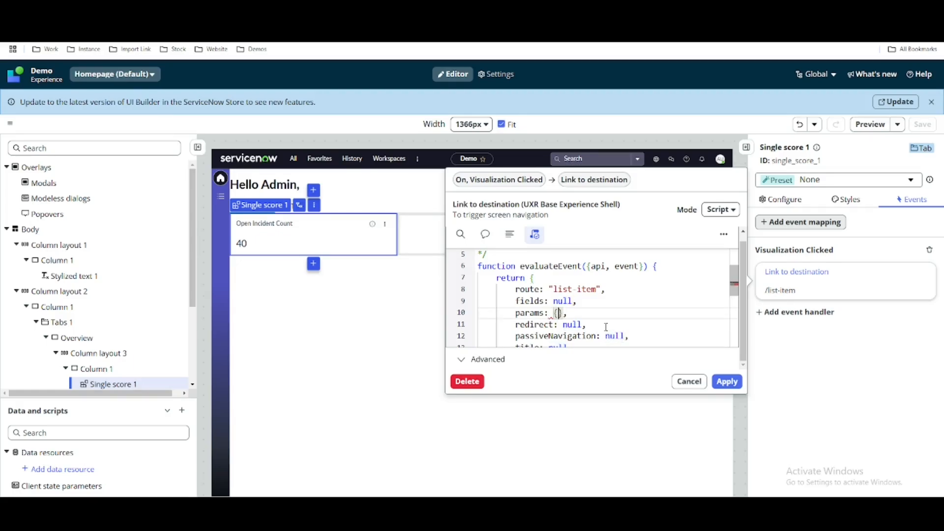
type("\"\"table")
key("ctrl+z")
right_click(563, 314)
left_click(564, 314)
type("tableName\":")
left_click(547, 278)
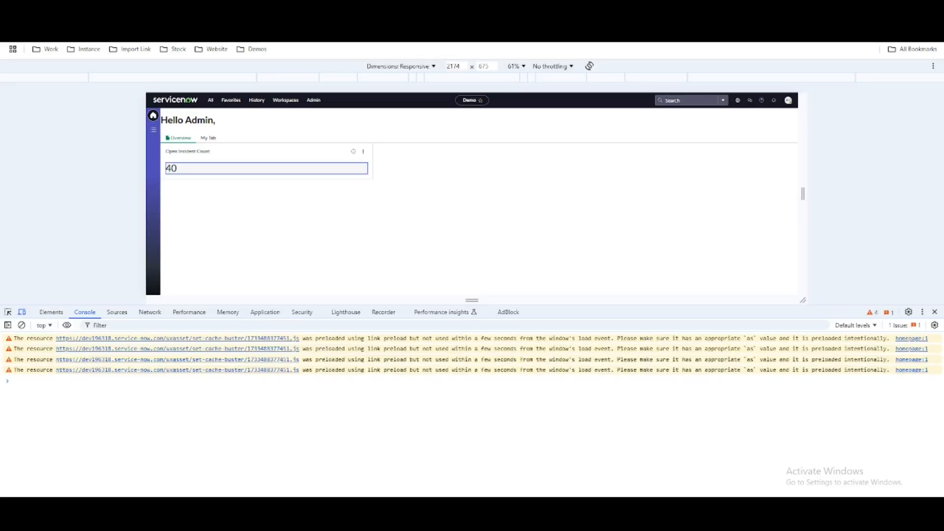
Reload the live Demo page, recheck the handler script and trigger the Open Incident Count score to log its event.
key("F5")
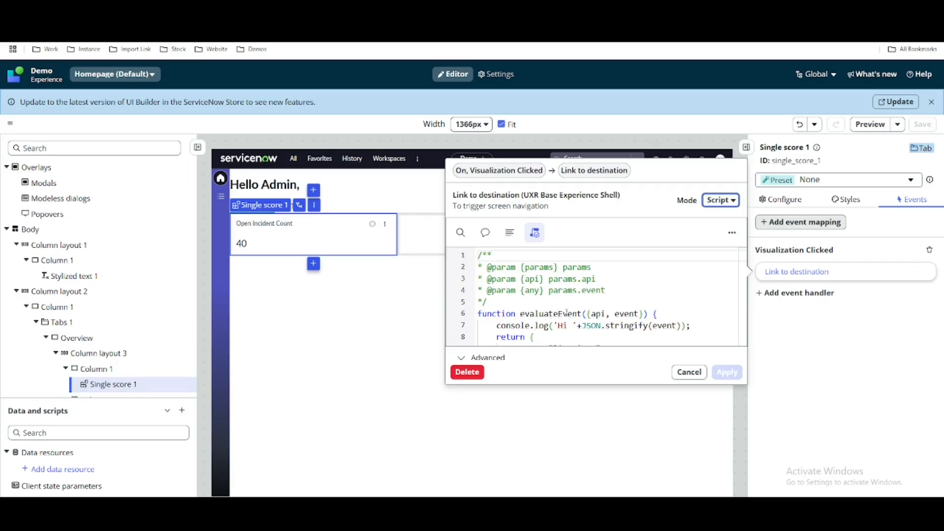
scroll(610, 309, "down", 2)
left_click(610, 308)
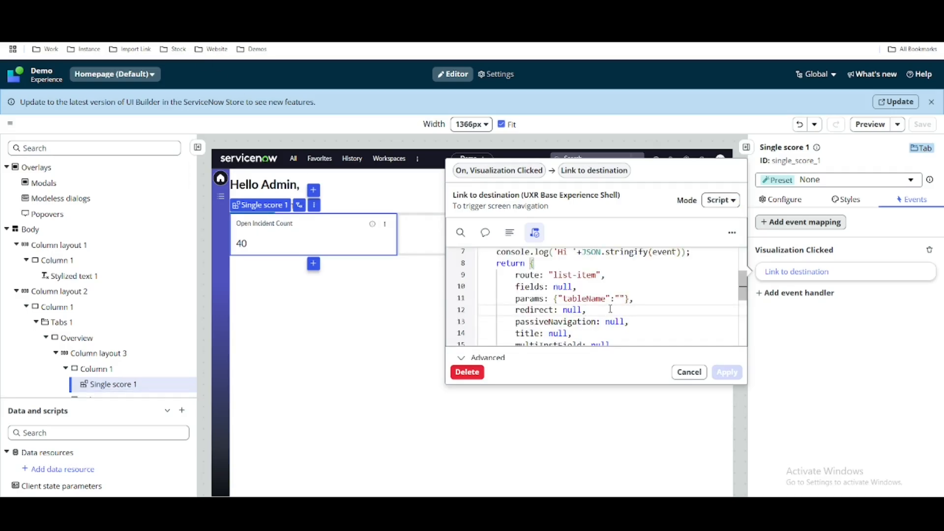
scroll(610, 309, "up", 1)
scroll(610, 308, "up", 1)
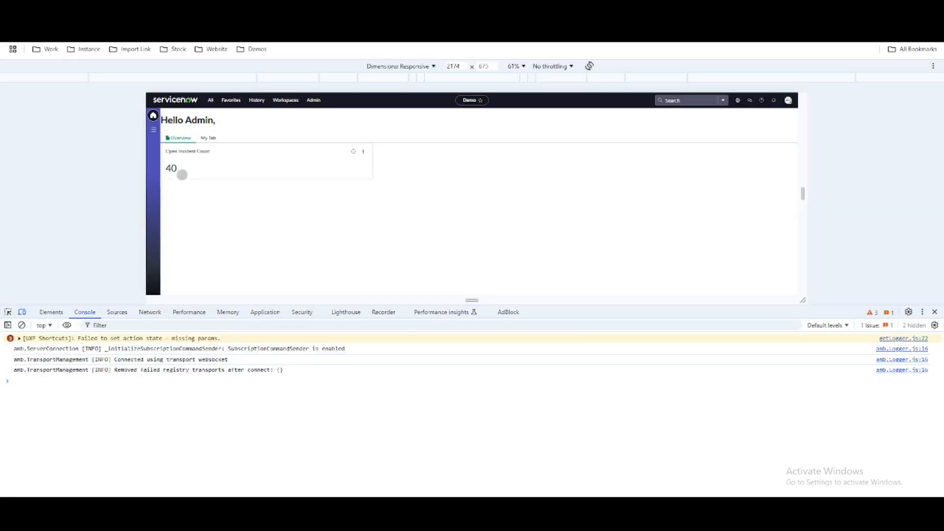
left_click(181, 173)
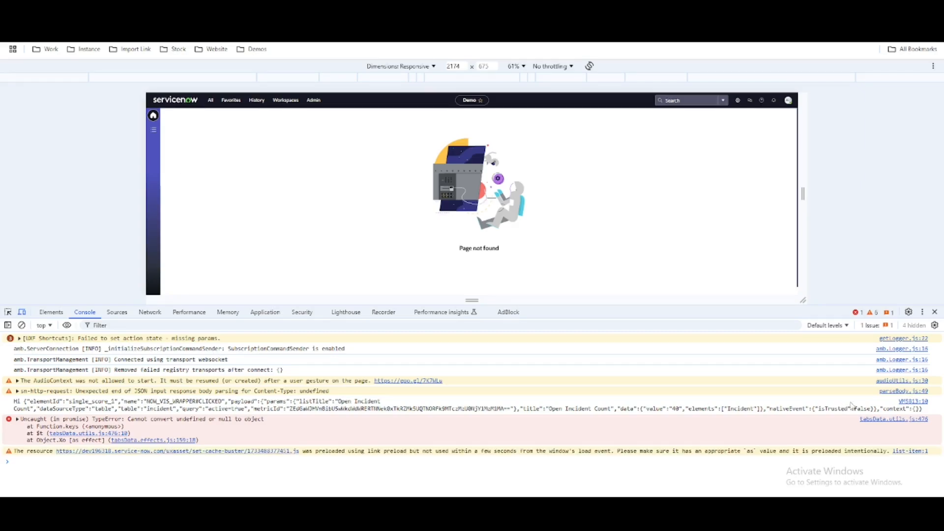
Copy the logged event JSON from the console into Online JSON Viewer and examine the params inside its payload.
left_click_drag(924, 411, 25, 405)
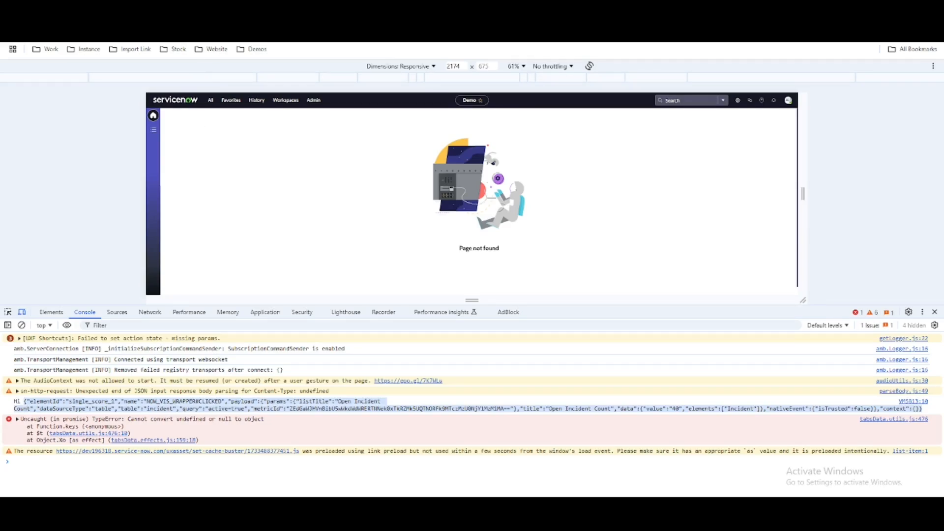
left_click(344, 11)
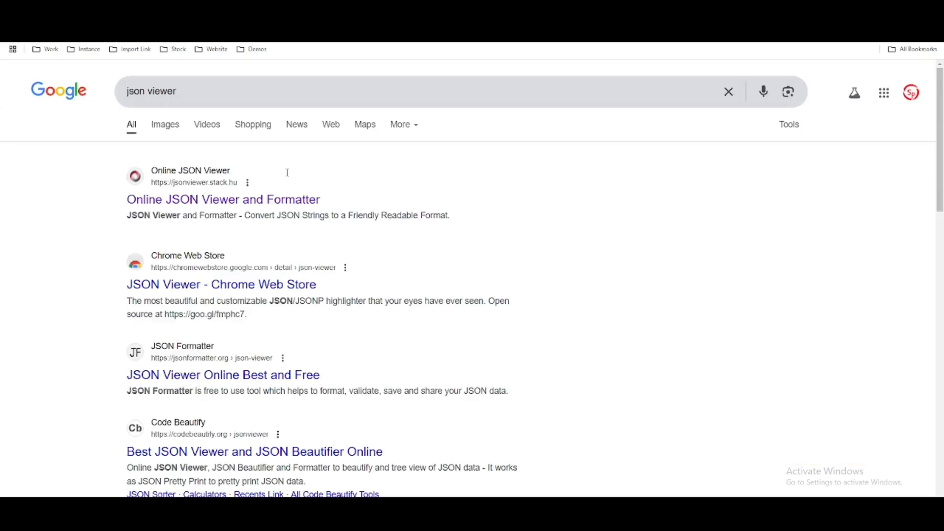
left_click(265, 209)
left_click(222, 206)
type("{\"elementId\":\"single_score_1\",\"name\":\"NOW_VIS_WRAPPER#CLICKED\",\"payload\":{\"params\":{\"listTitle\":\"Open Incident Count\",\"dataSourceType\":\"table\",\"table\":\"incident\",\"query\":\"active=true\",\"metricId\":\"ZEdGaWJHVnBibU5wWkdWdWRERTNNek8xTkRZMk5UQTNORFk9MTczMzU0NjY1MzM1MA==\"},\"title\":\"Open Incident Count\",\"data\":{\"value\":\"40\",\"elements\":[\"Incident\"]},\"nativeEvent\":{\"isTrusted\":false}},\"context\":{}}")
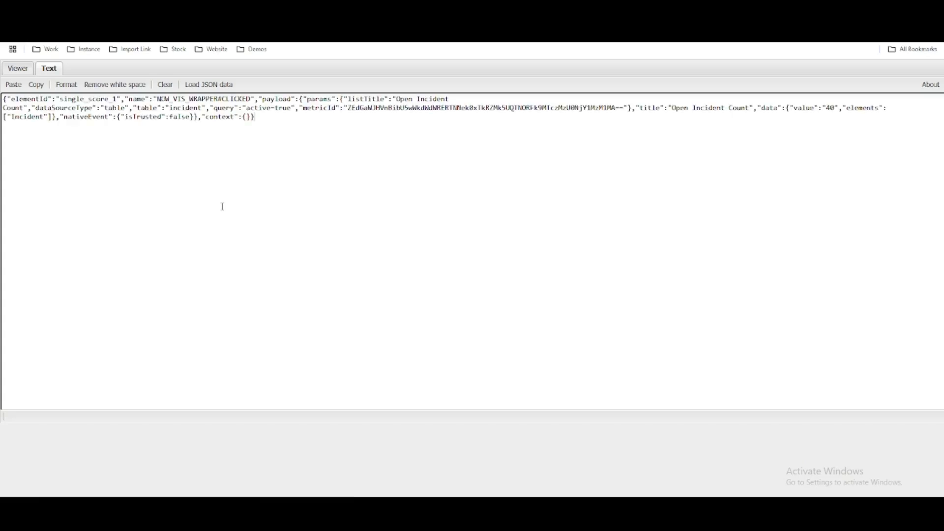
left_click(18, 68)
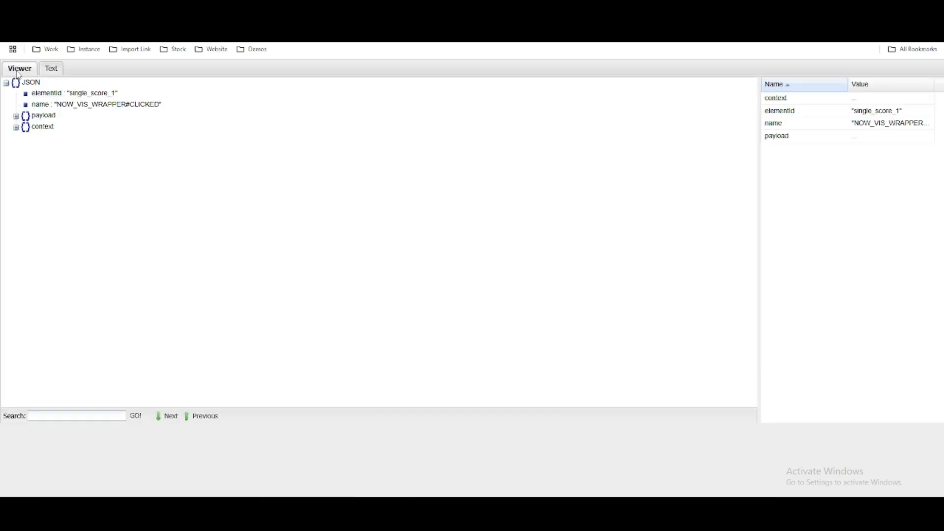
left_click(16, 117)
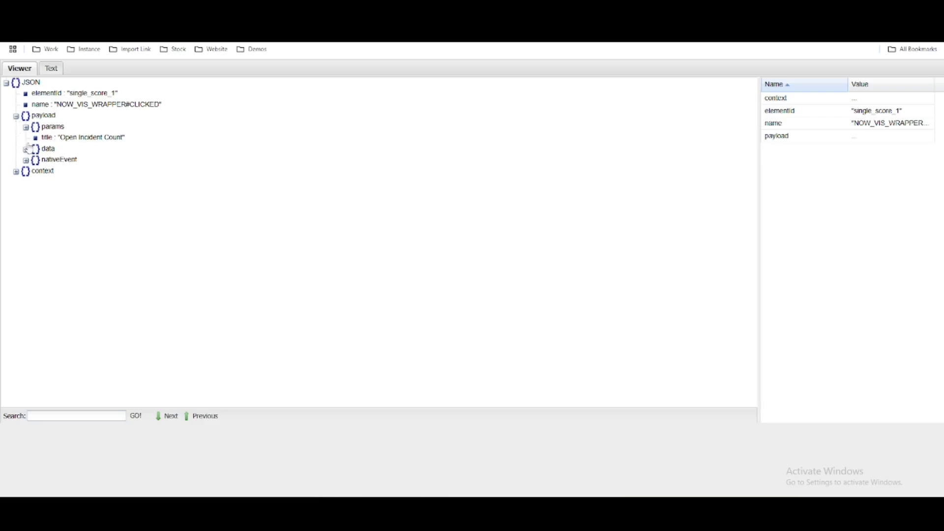
left_click(26, 128)
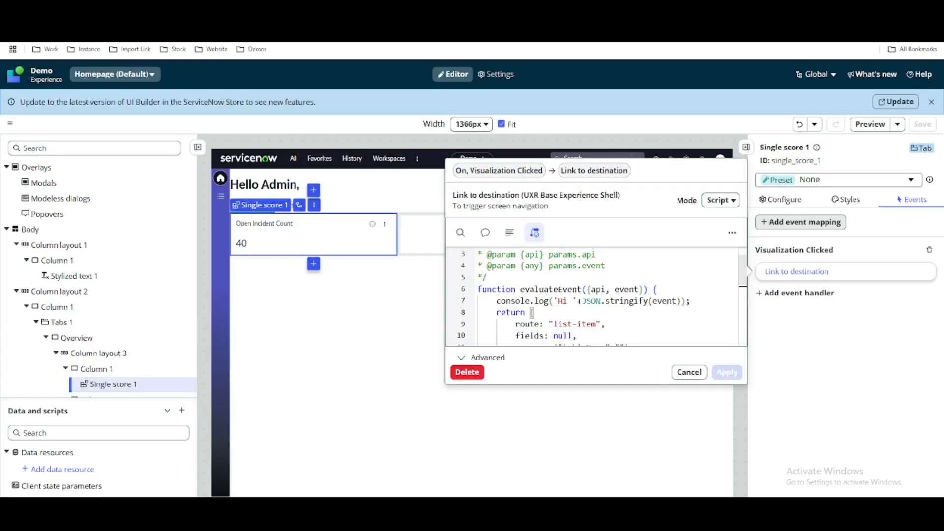
Return to the Homepage editor and set tableName in the script's params to event.payload.params.table.
scroll(612, 328, "down", 1)
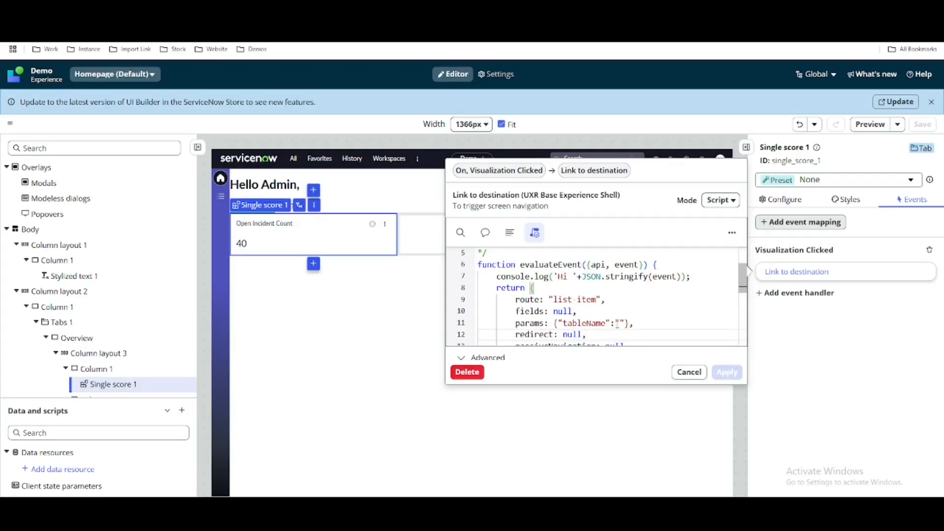
left_click(624, 322)
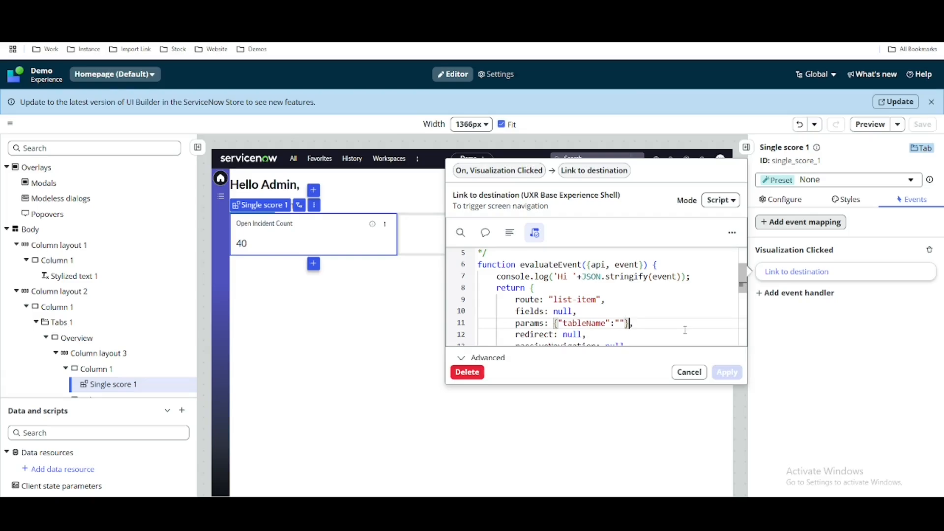
key("BackSpace")
key("BackSpace")
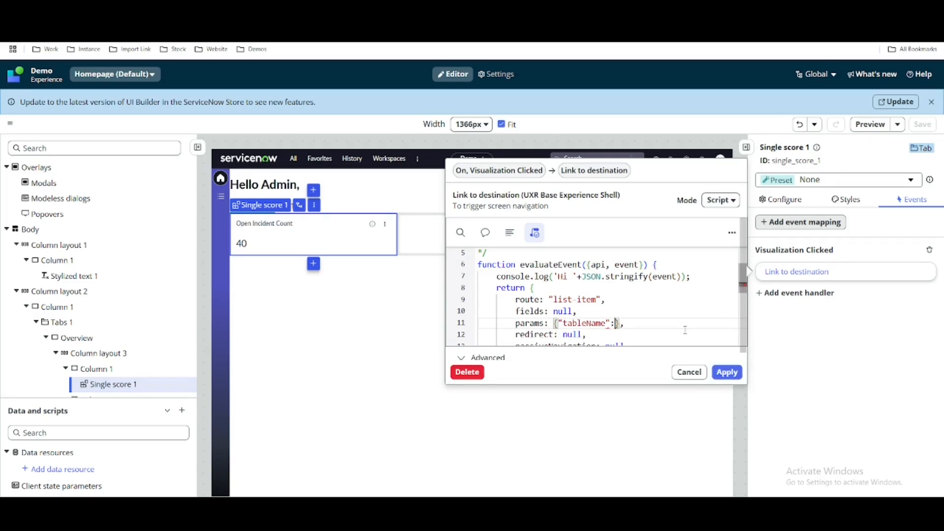
type("event.")
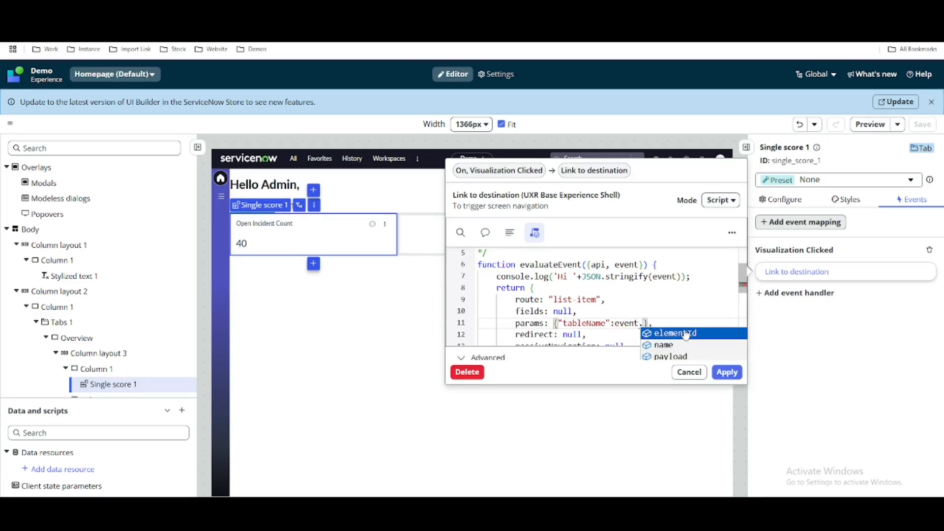
key("Down")
key("Down")
key("Return")
type(".")
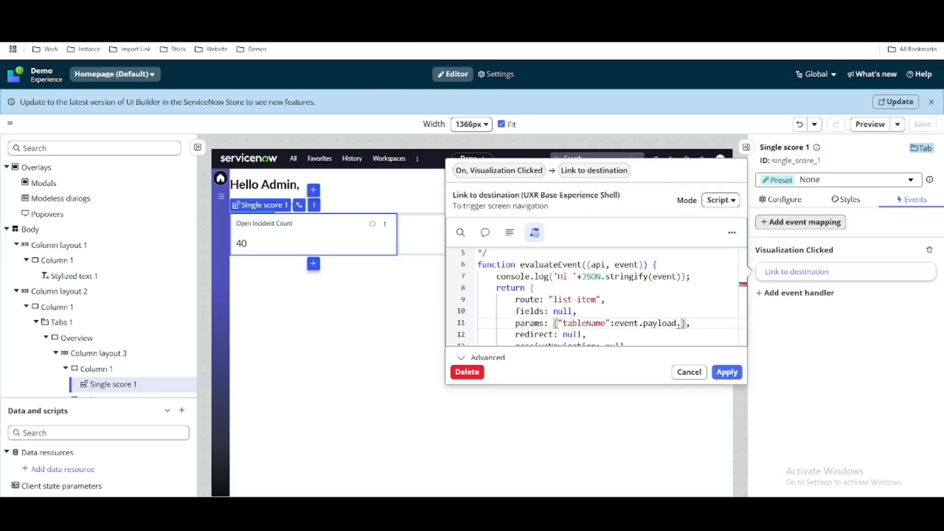
type(".payload.params")
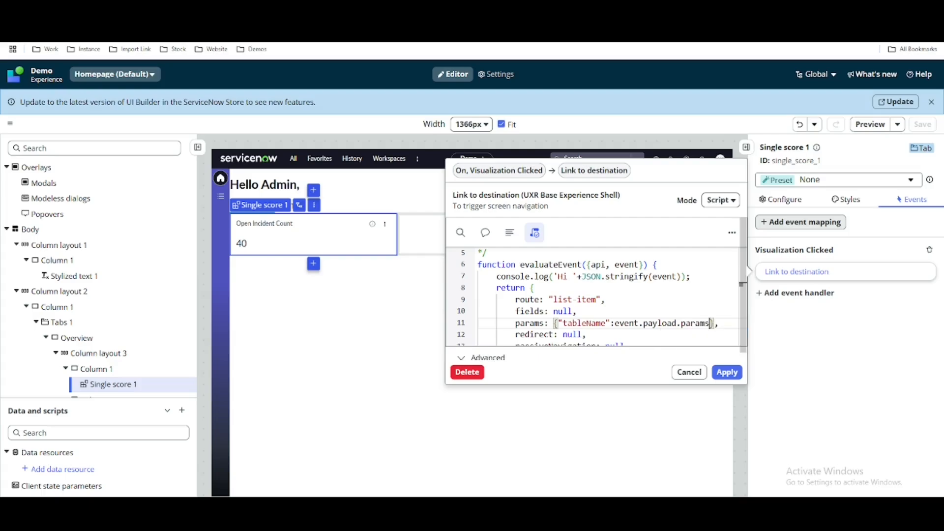
type(".")
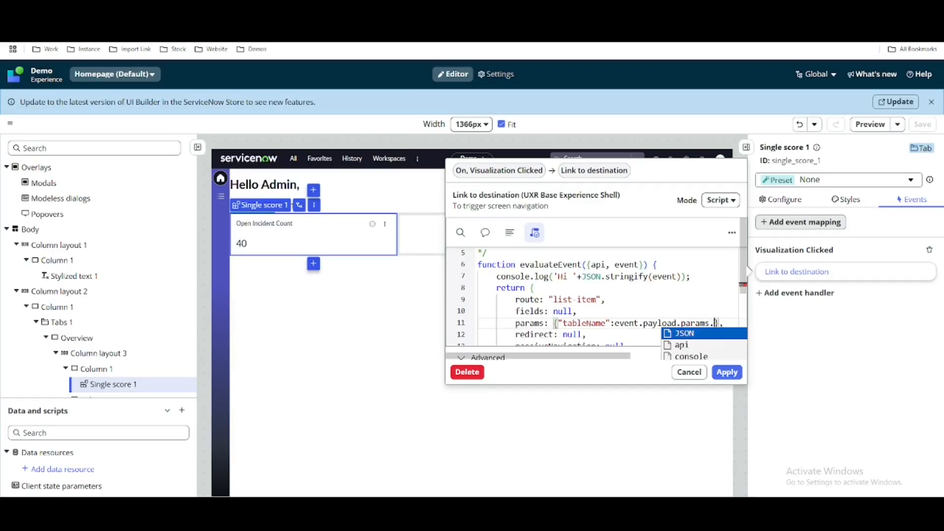
type("ta")
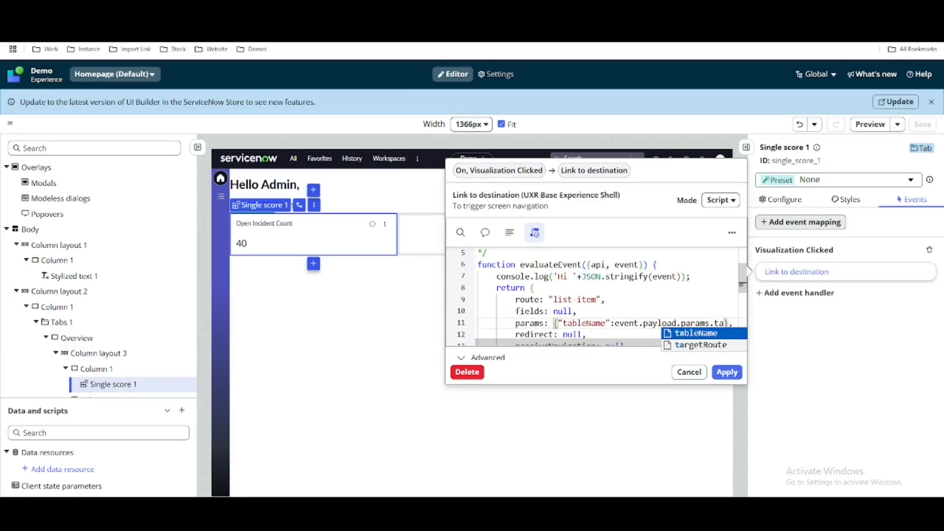
type("ble")
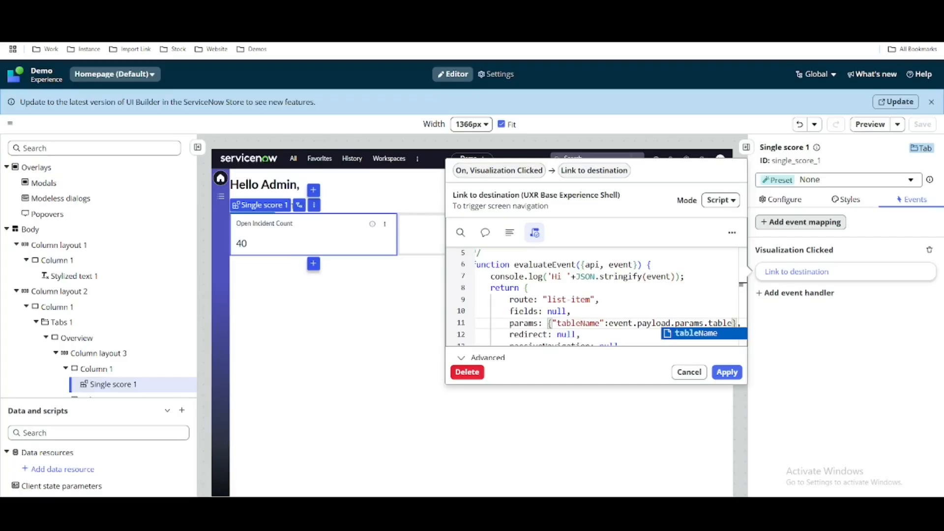
key("Escape")
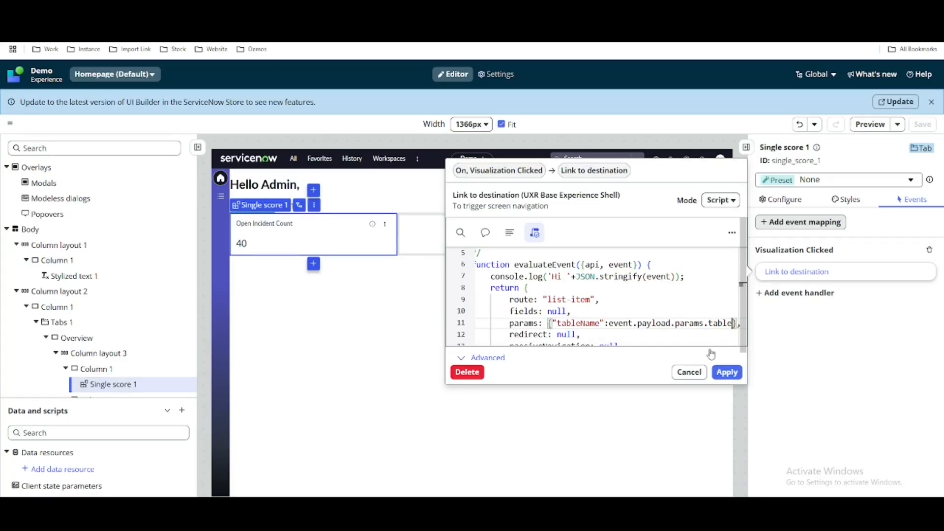
Add a "queryFilter" key after tableName in params and paste a copy of the tableName entry as its value.
left_click_drag(735, 324, 551, 324)
key("ctrl+c")
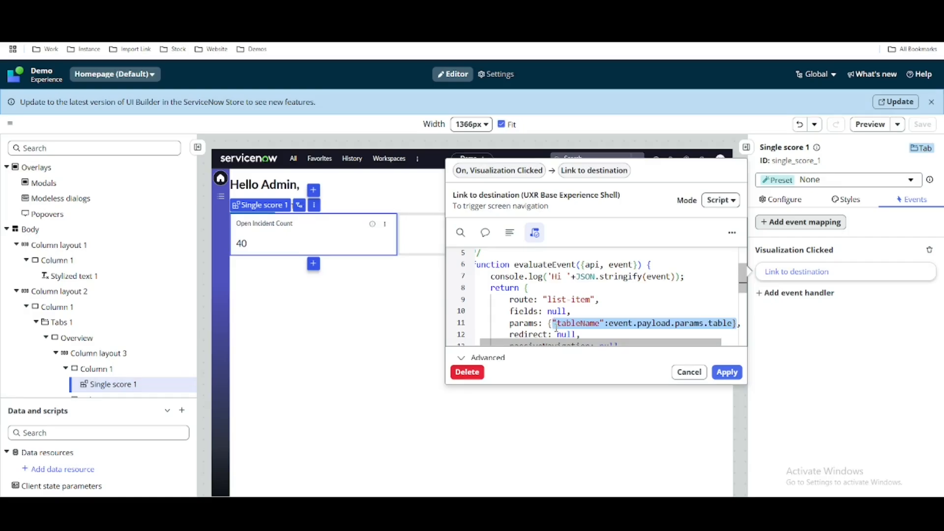
left_click(556, 328)
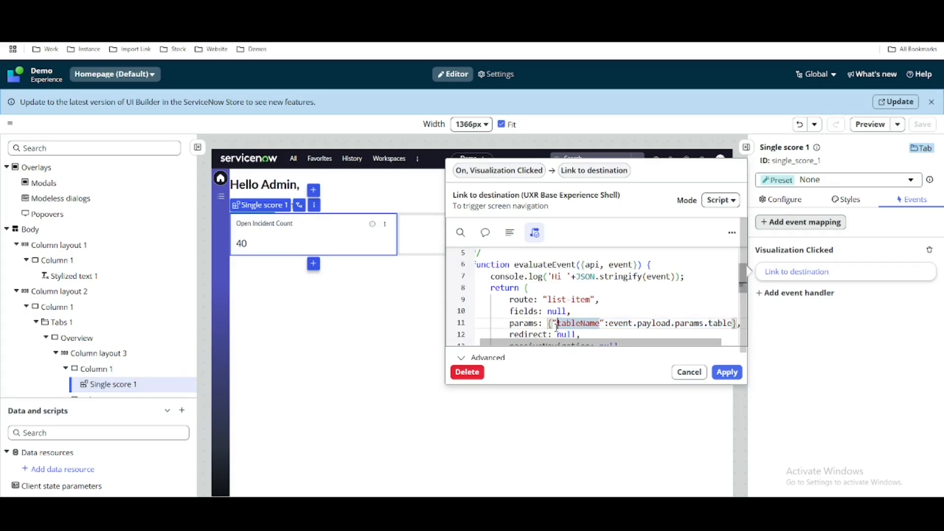
left_click(732, 324)
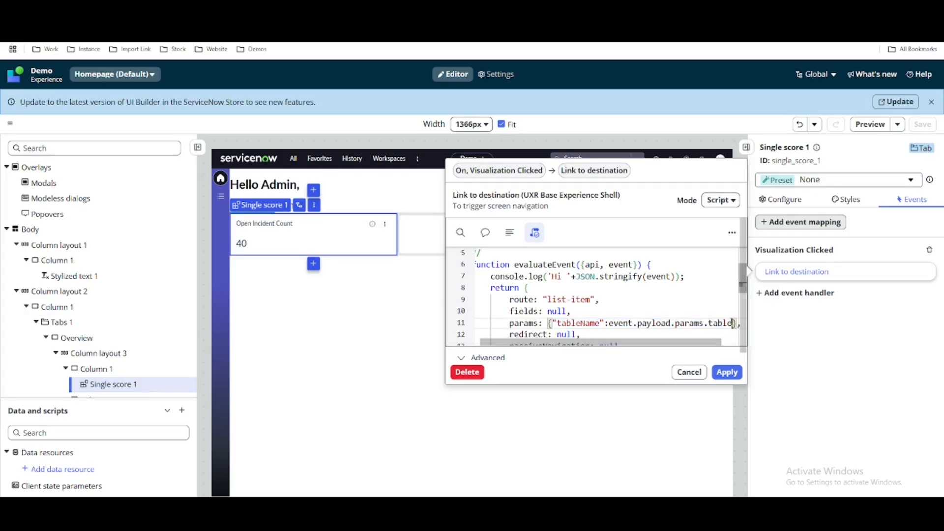
type(",")
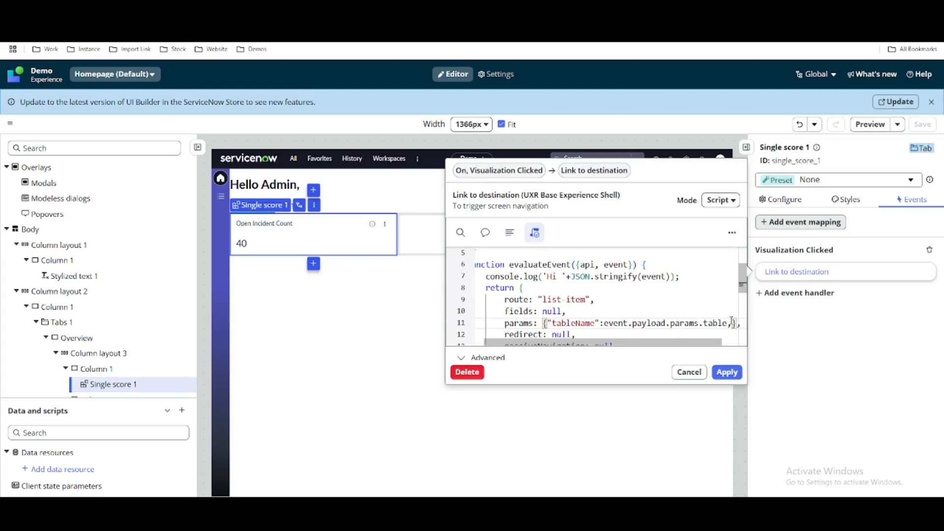
type("\"")
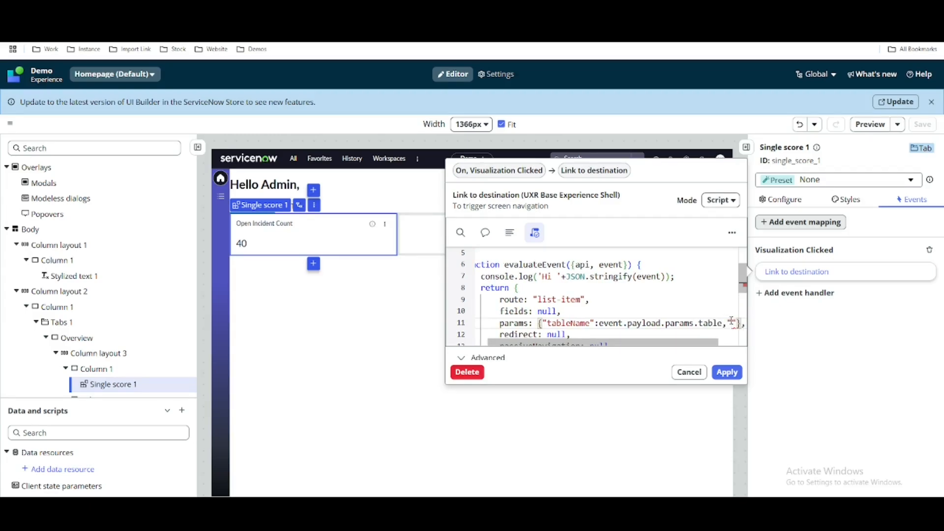
type("queryFilter\"")
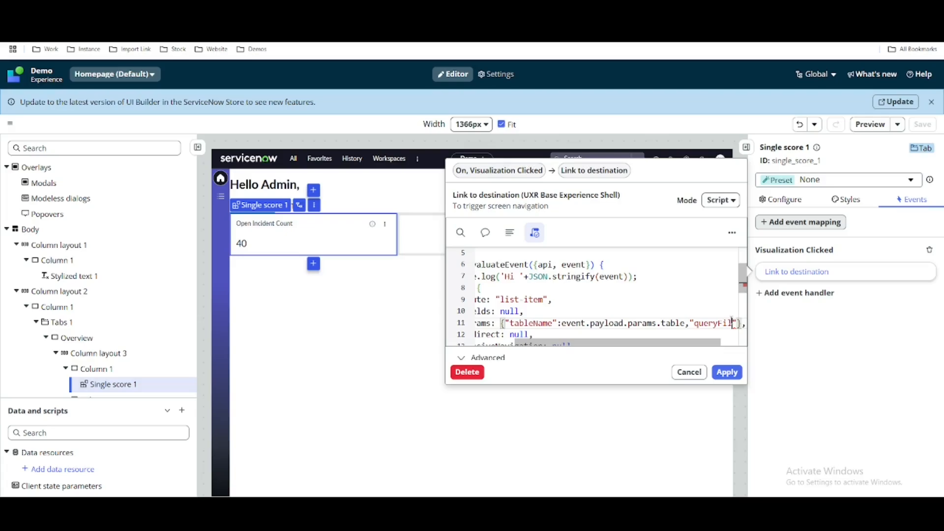
type(":")
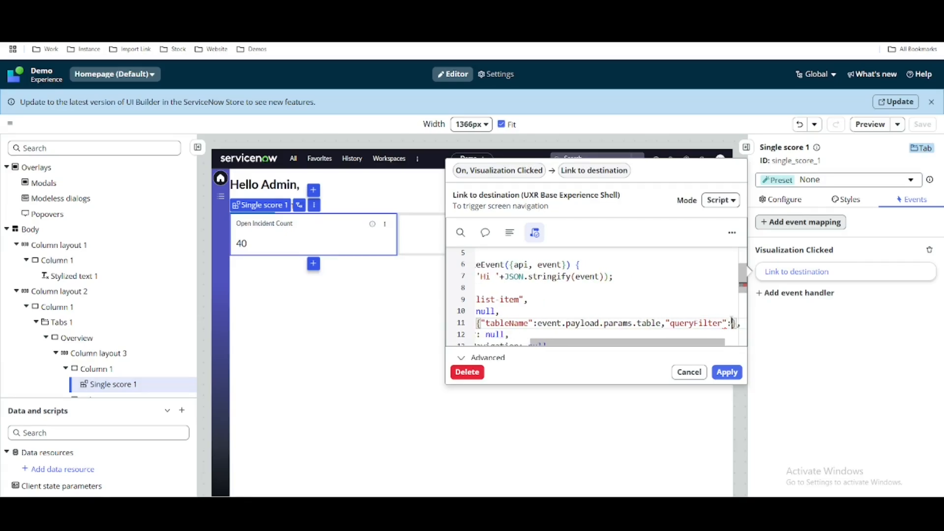
key("ctrl+v")
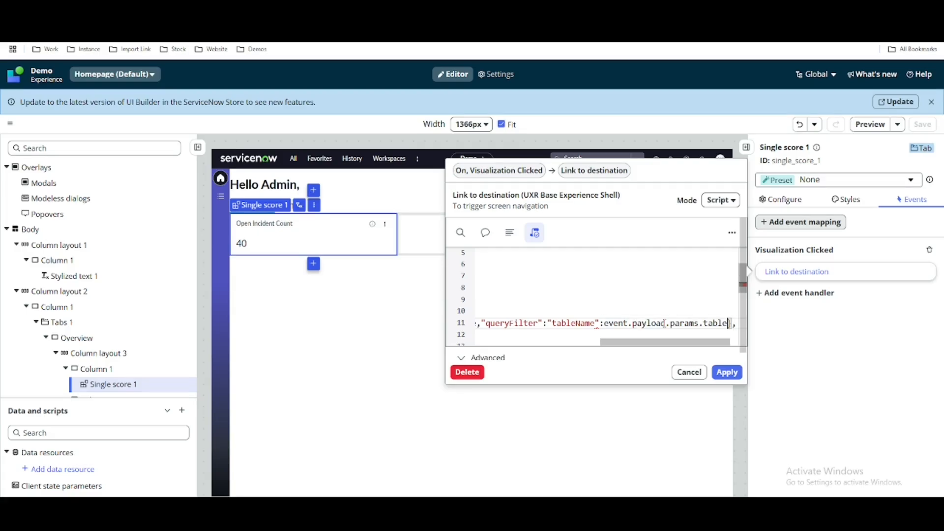
Correct the pasted queryFilter value to event.payload.params.query, removing the extra "tableName" key, and review the params line.
key("BackSpace")
double_click(708, 322)
type("query")
left_click_drag(645, 347, 613, 347)
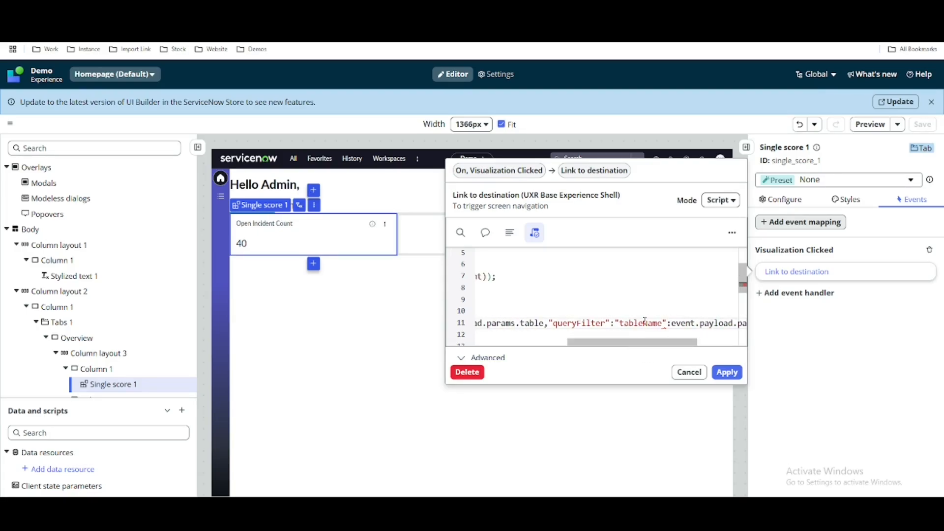
left_click_drag(670, 323, 565, 347)
key("BackSpace")
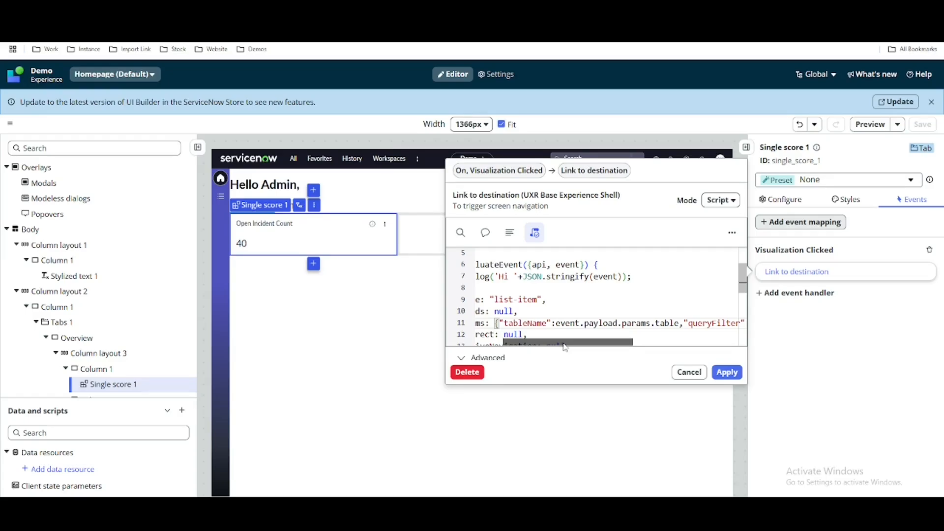
left_click_drag(565, 347, 663, 347)
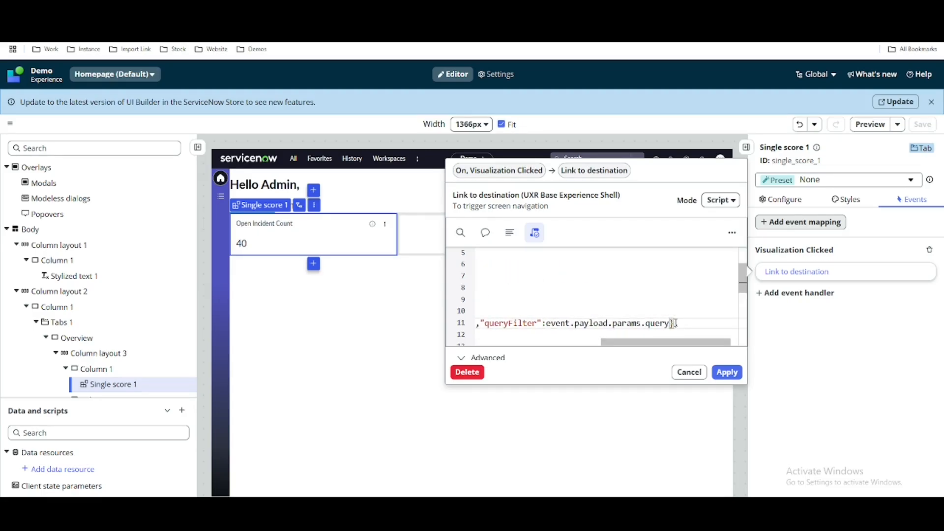
scroll(547, 324, "left", 5)
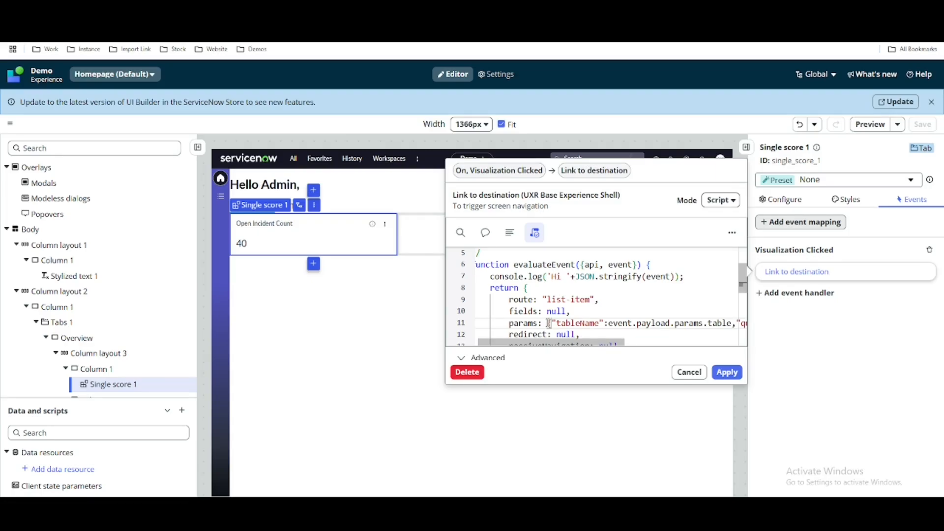
Set fields in the Link to destination script to {"tableName":event.payload.params.table}, copying the entry from params and closing the brace.
left_click_drag(549, 323, 732, 323)
key("ctrl+c")
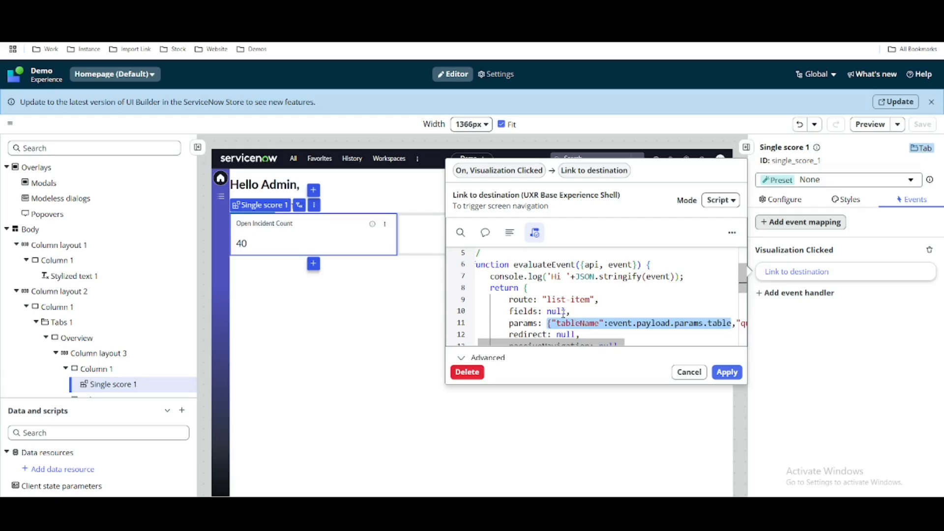
double_click(560, 311)
key("ctrl+v")
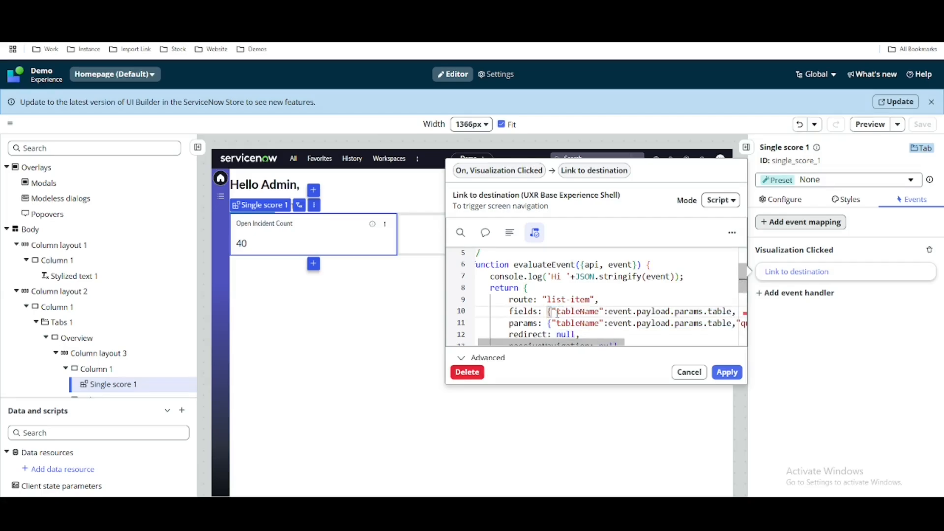
type("}")
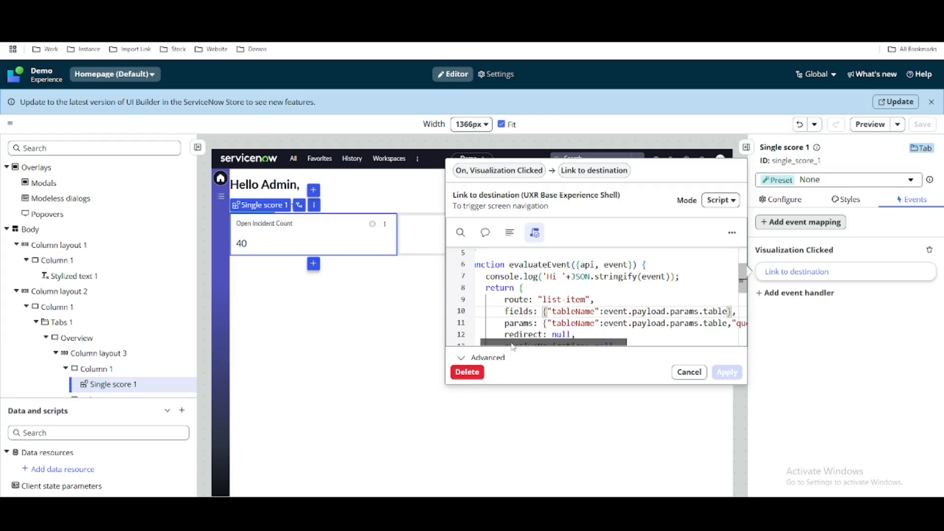
mouse_move(515, 343)
left_mouse_down()
mouse_move(578, 346)
mouse_move(527, 346)
left_mouse_up()
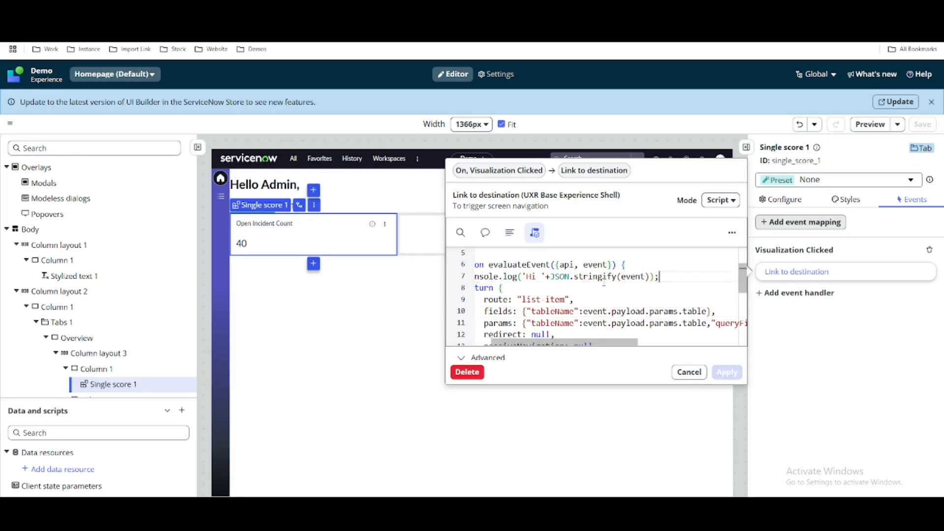
Remove the console.log line from the evaluateEvent script, apply the handler and save the page, briefly checking the saved script.
scroll(540, 280, "left", 2)
left_click(465, 276)
key("BackSpace")
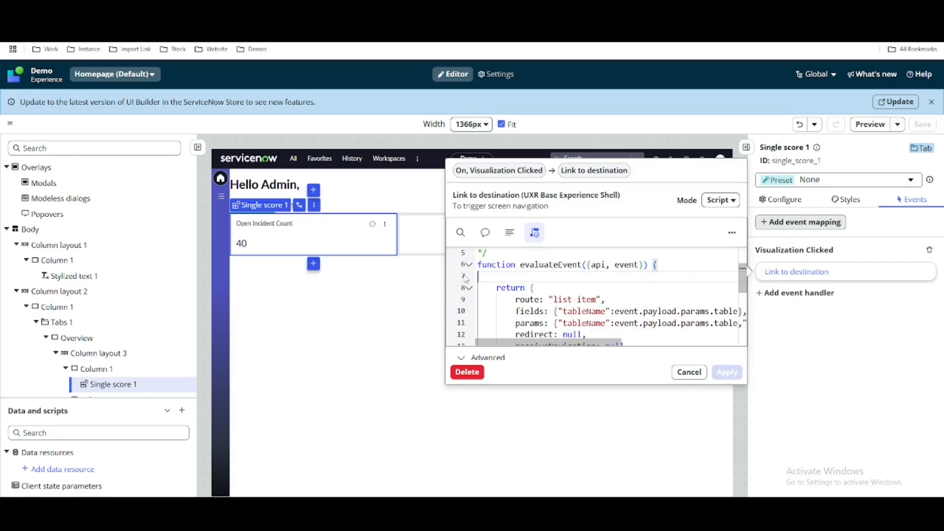
key("BackSpace")
left_click(728, 372)
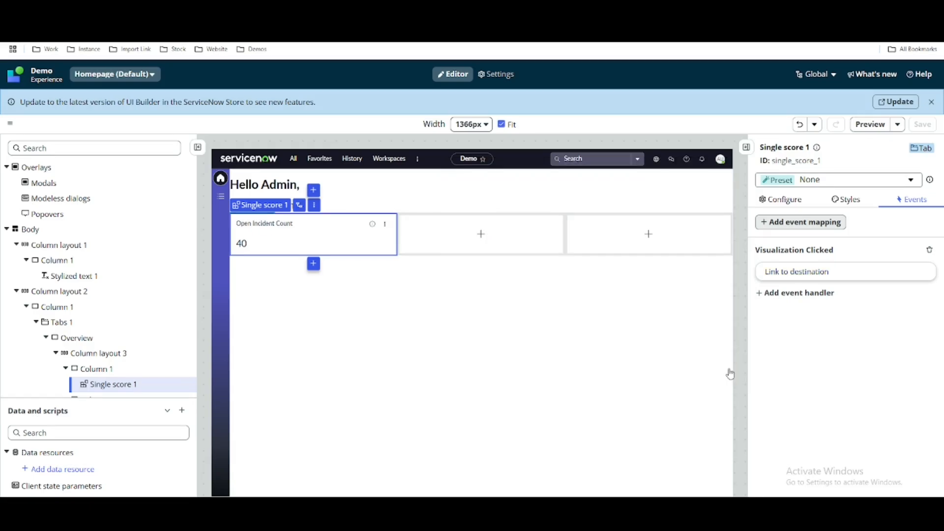
left_click(915, 129)
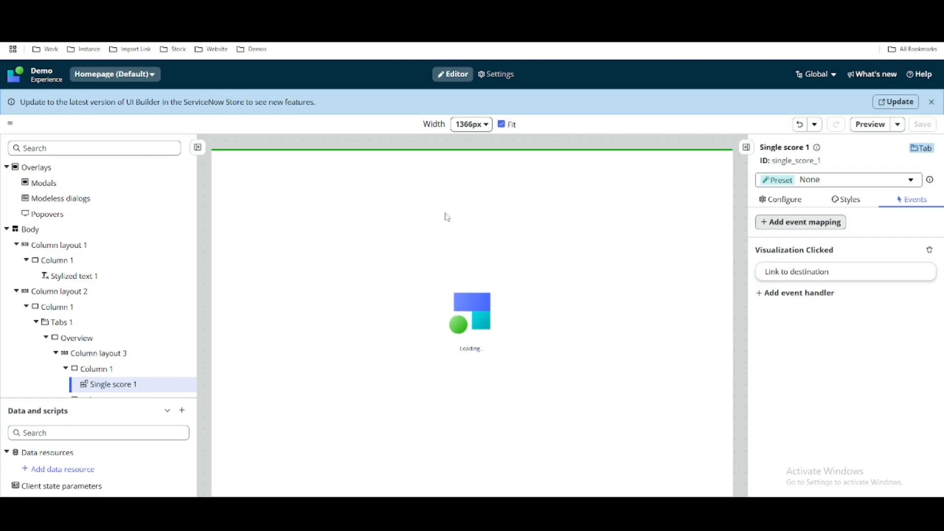
left_click(830, 278)
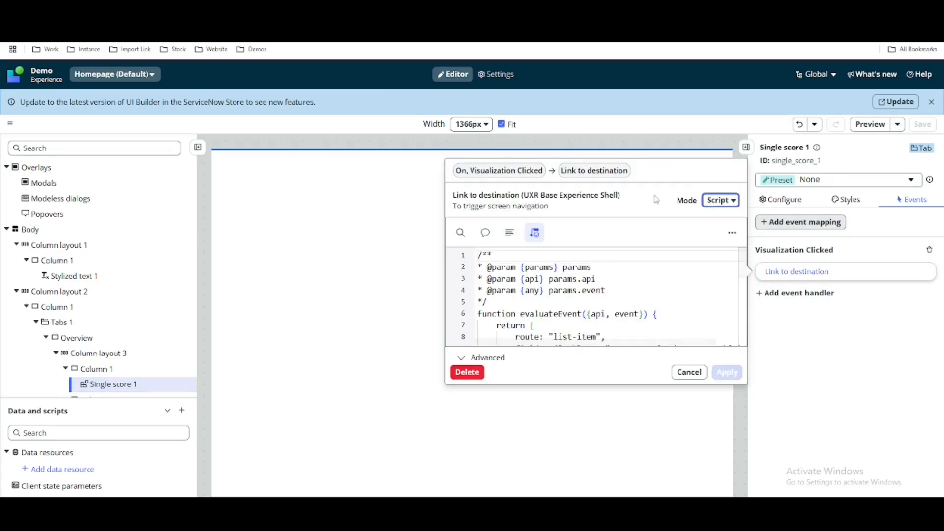
left_click(807, 377)
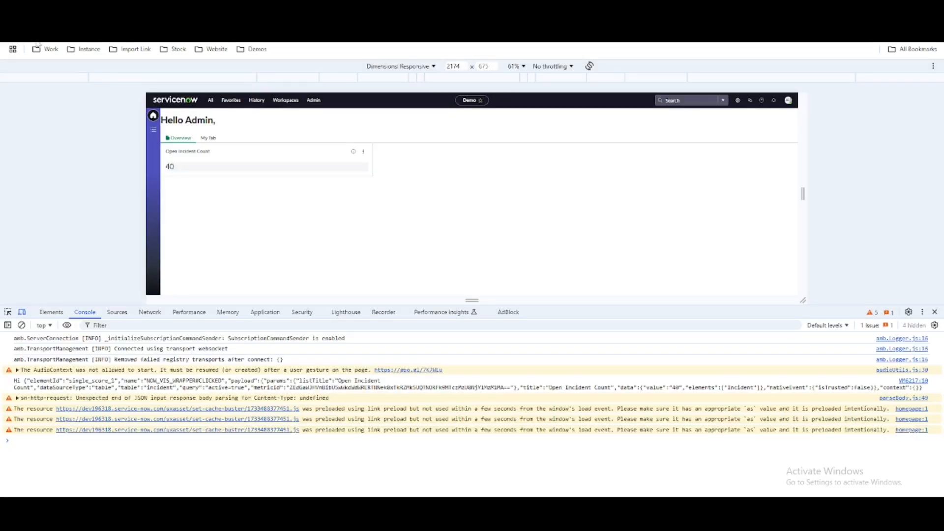
Switch to the live Demo homepage, close the developer tools and test the link on the Open Incident Count score.
left_click(42, 31)
left_click(935, 312)
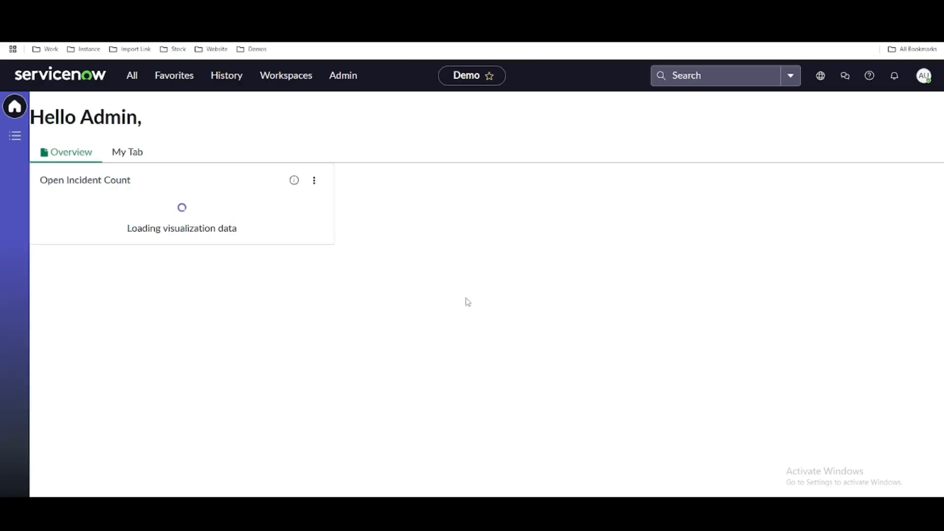
left_click(46, 215)
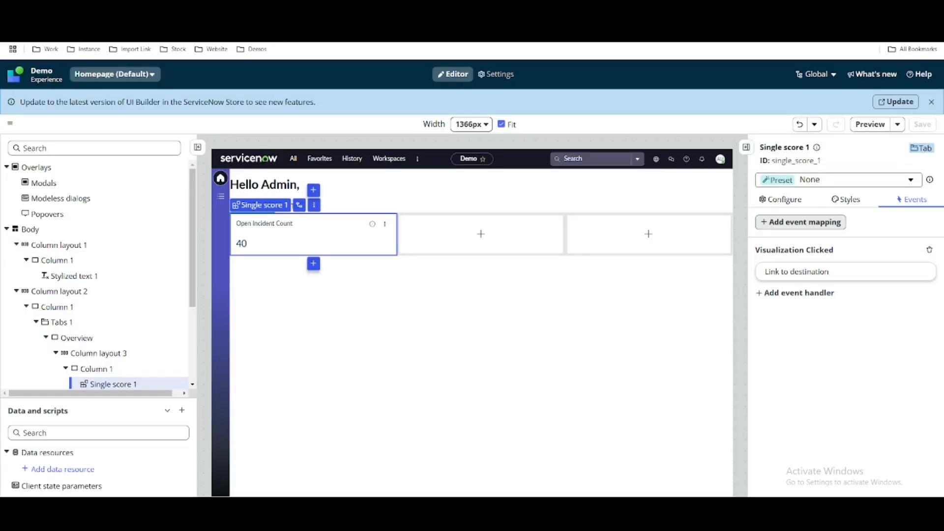
Return to the Homepage editor and review the Link to destination script's route, fields, params and remaining return properties.
left_click(870, 275)
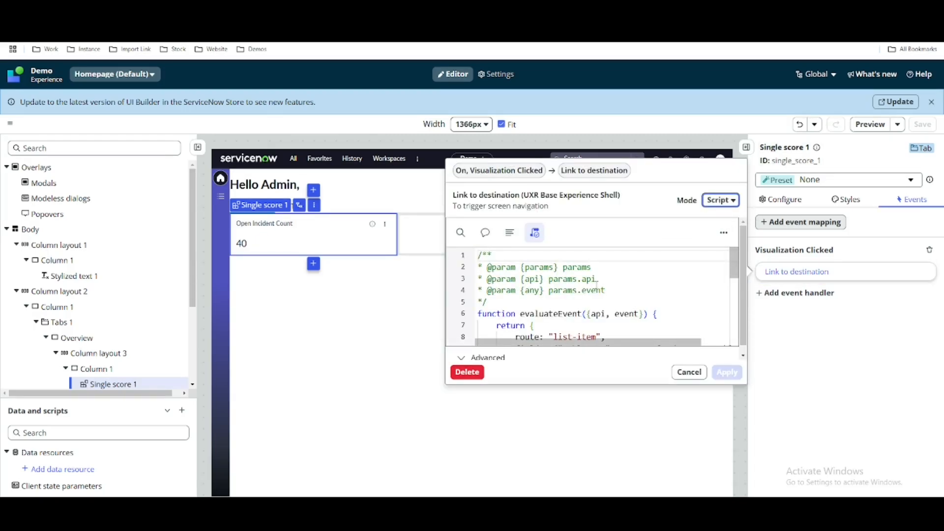
scroll(597, 286, "down", 2)
scroll(597, 286, "down", 1)
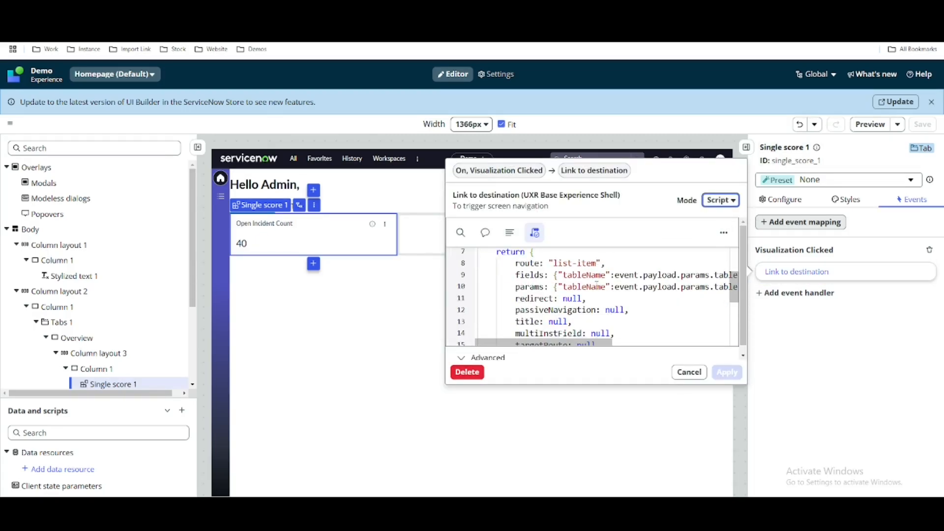
scroll(536, 285, "up", 1)
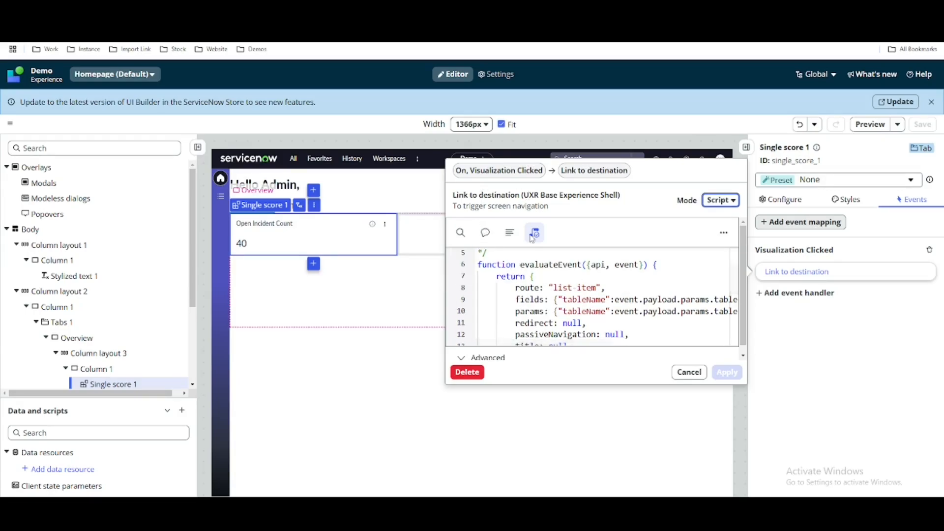
scroll(544, 292, "down", 3)
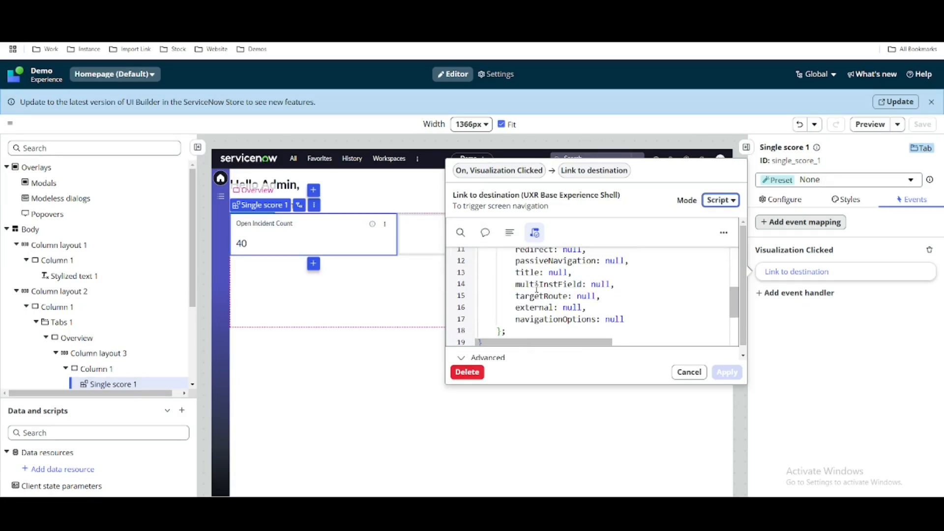
scroll(546, 290, "up", 3)
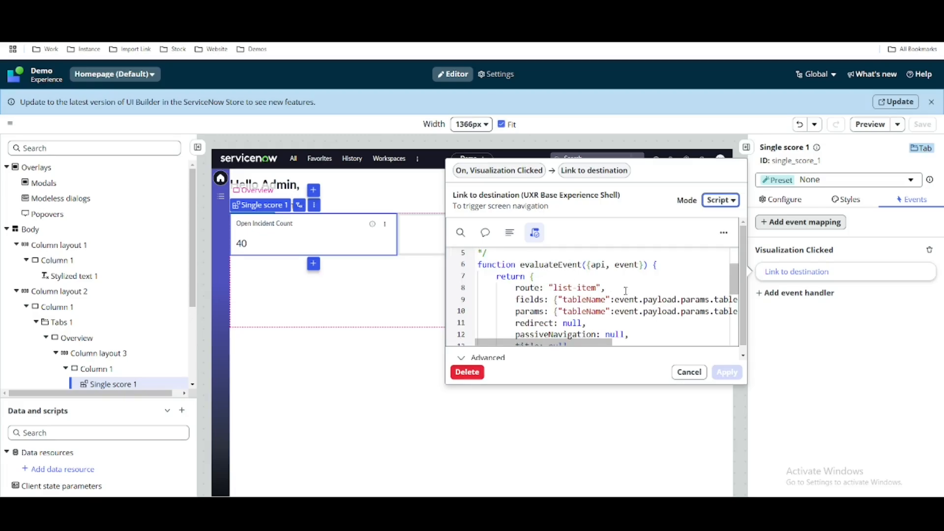